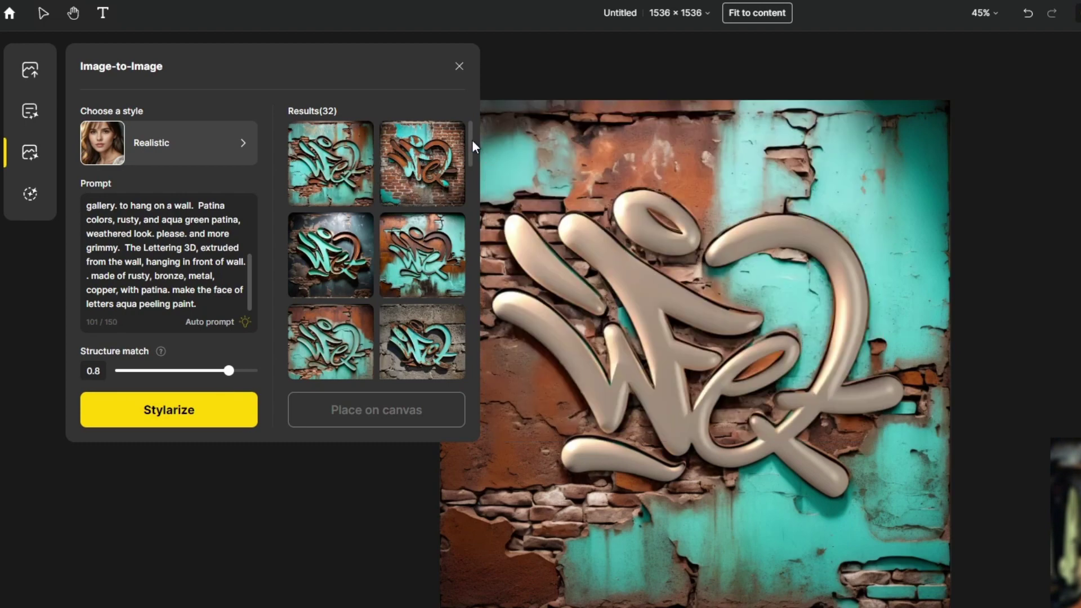
Close the Image-to-Image results and swap the visible lettering by showing Layer 13 and hiding Layer 5
{"action": "mouse_move", "coordinate": [471, 140]}
{"action": "left_mouse_down"}
{"action": "mouse_move", "coordinate": [474, 192]}
{"action": "mouse_move", "coordinate": [467, 120]}
{"action": "left_mouse_up"}
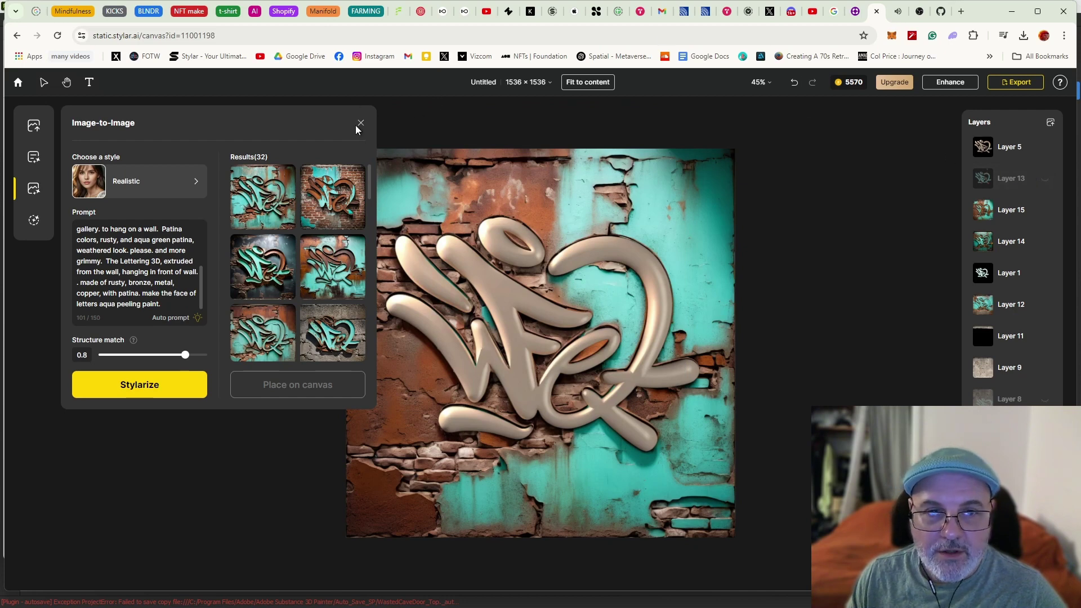
{"action": "left_click", "coordinate": [359, 126]}
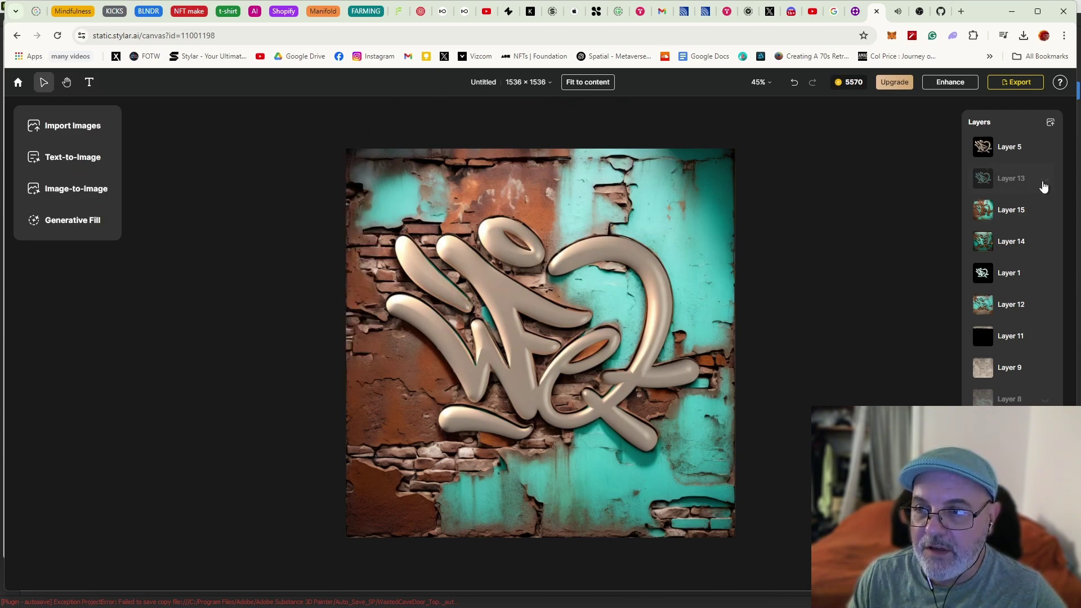
{"action": "left_click", "coordinate": [1044, 186]}
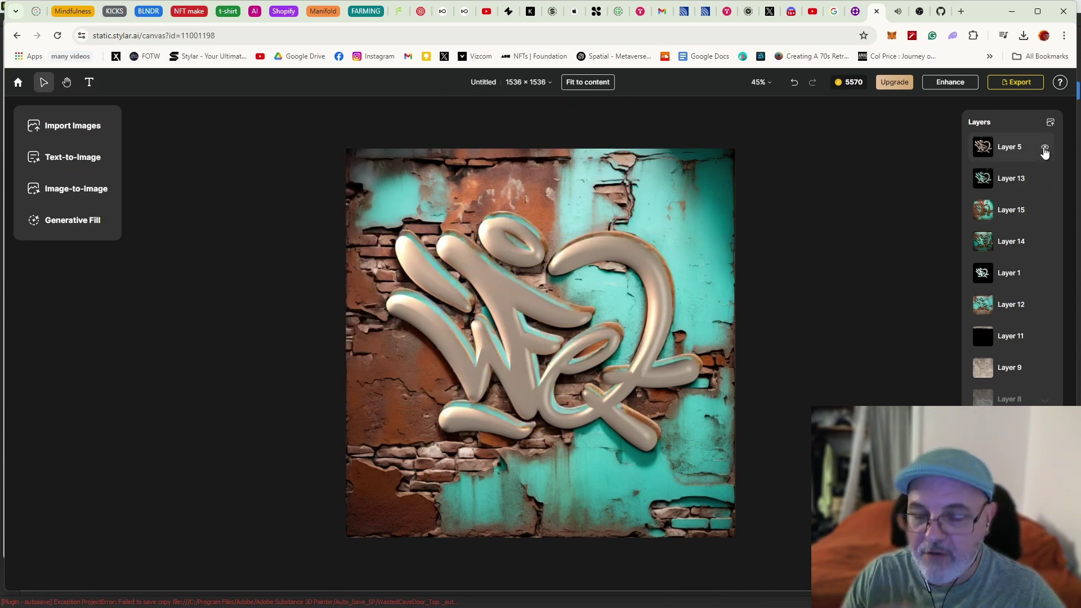
{"action": "left_click", "coordinate": [1044, 149]}
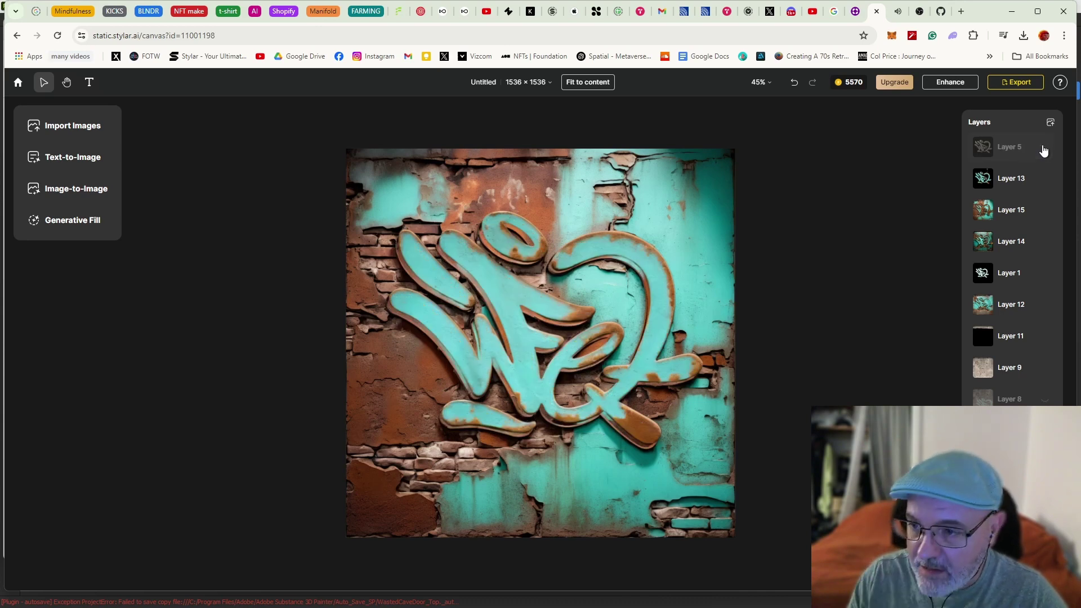
Hide every remaining visible layer, from Layer 13 down through the older artwork, to clear the canvas
{"action": "left_click", "coordinate": [1046, 184]}
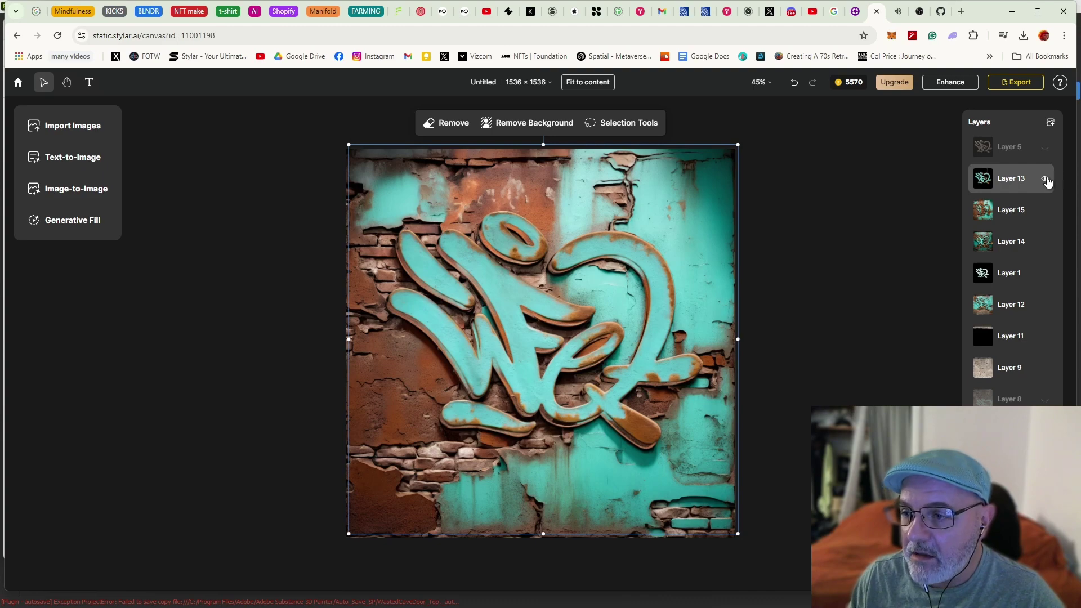
{"action": "left_click", "coordinate": [1045, 181]}
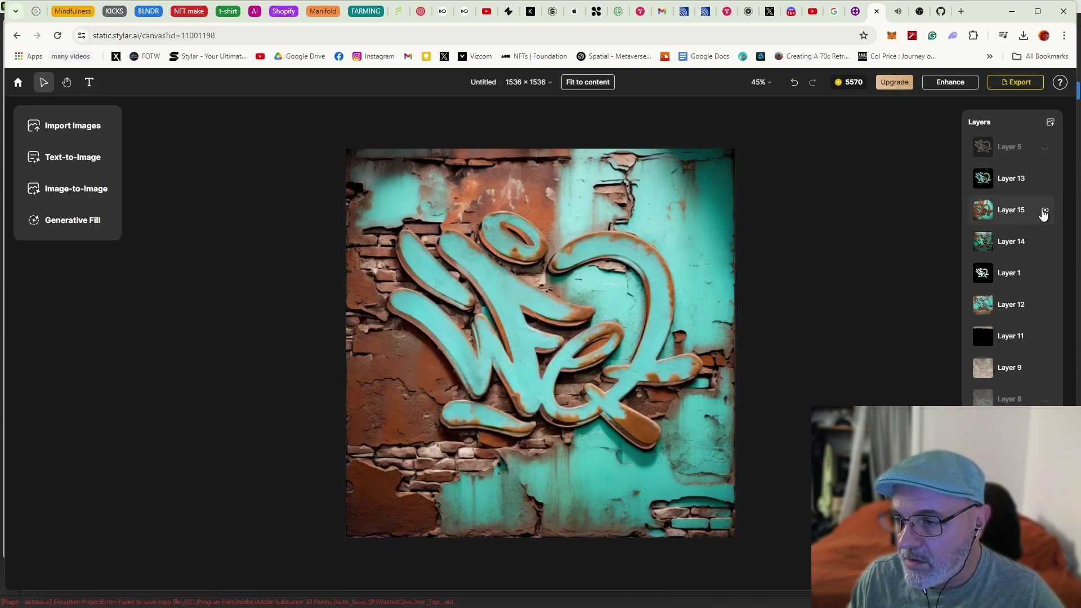
{"action": "left_click", "coordinate": [1044, 211]}
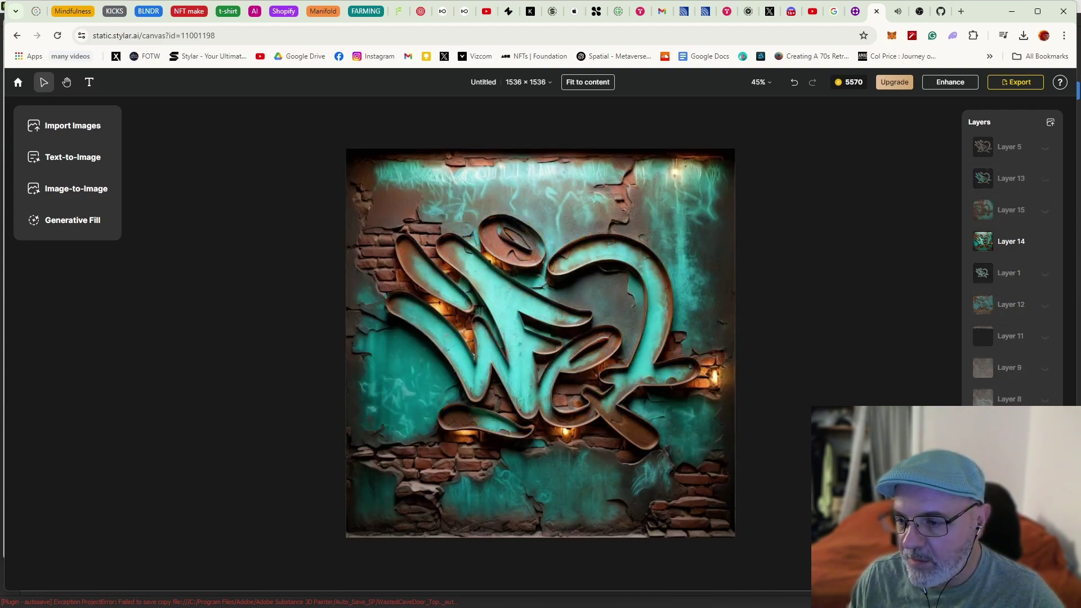
{"action": "left_click", "coordinate": [474, 355]}
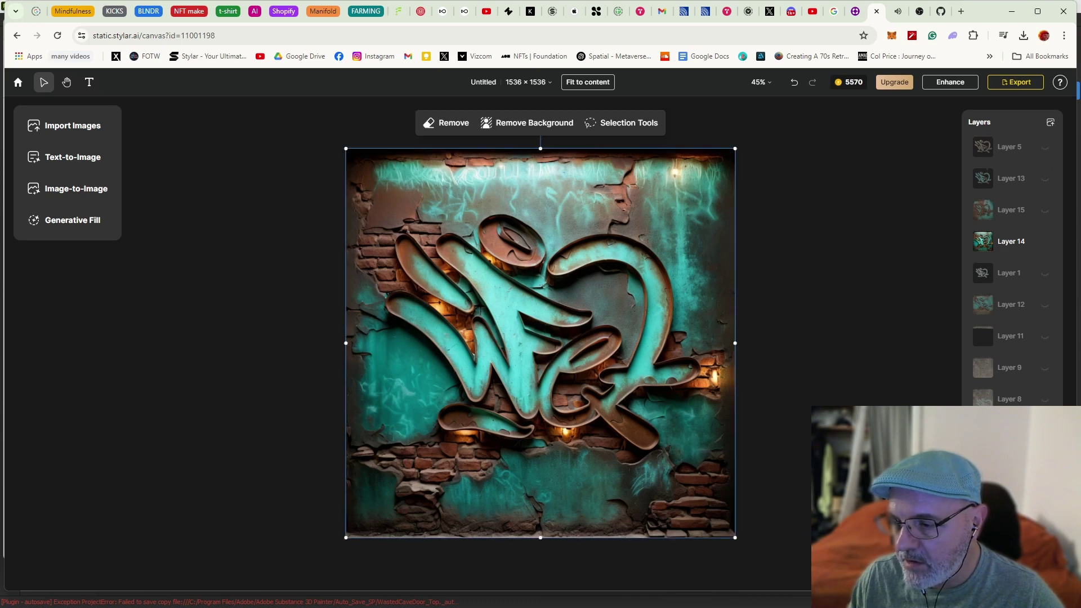
{"action": "left_click", "coordinate": [1041, 303]}
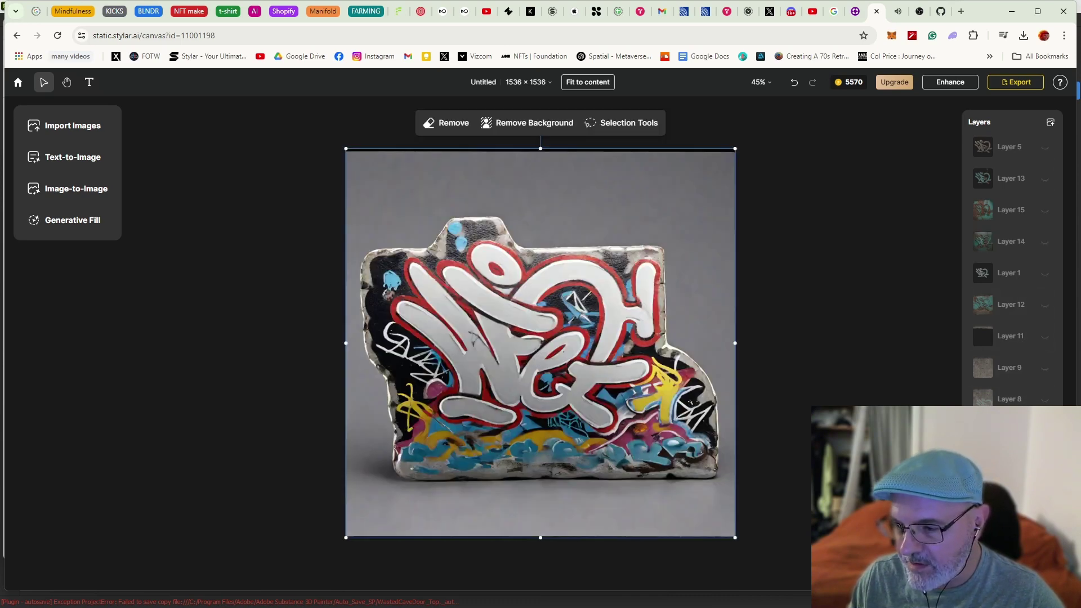
{"action": "left_click", "coordinate": [1044, 431]}
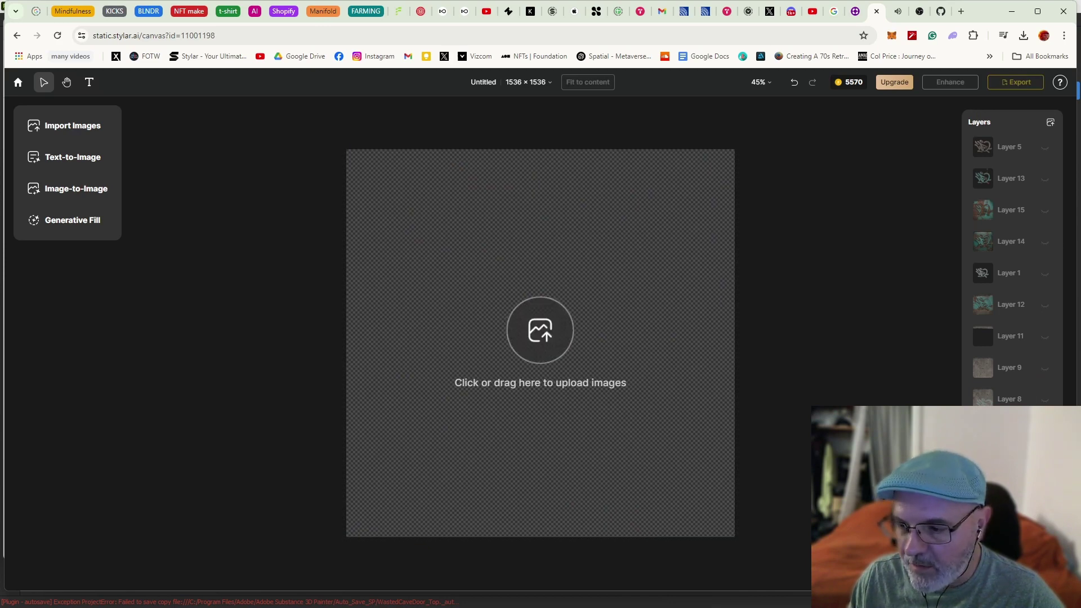
{"action": "left_click", "coordinate": [1044, 431]}
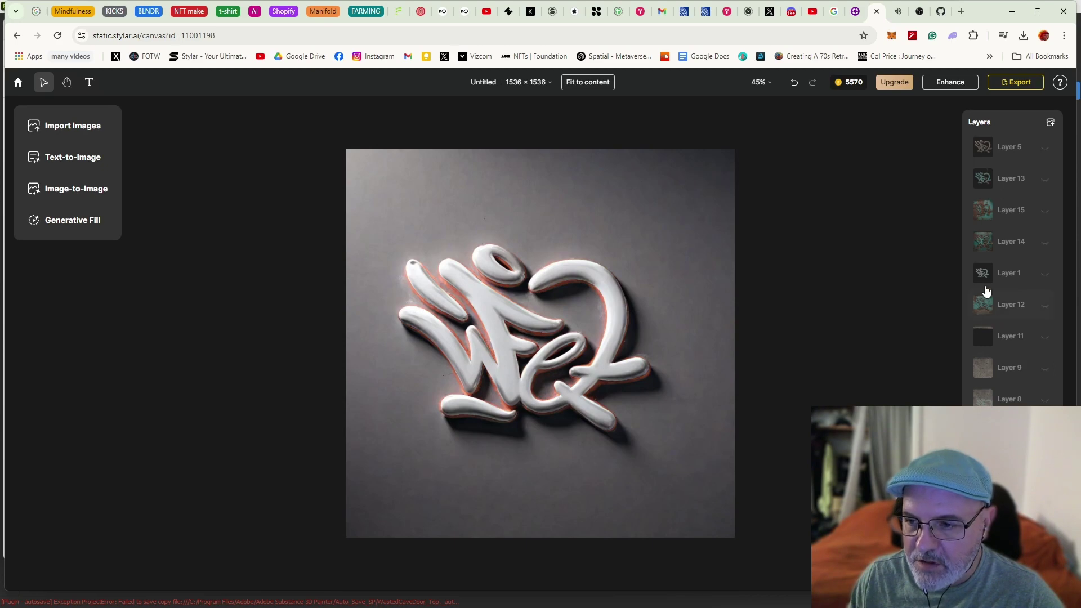
{"action": "left_click", "coordinate": [1044, 431]}
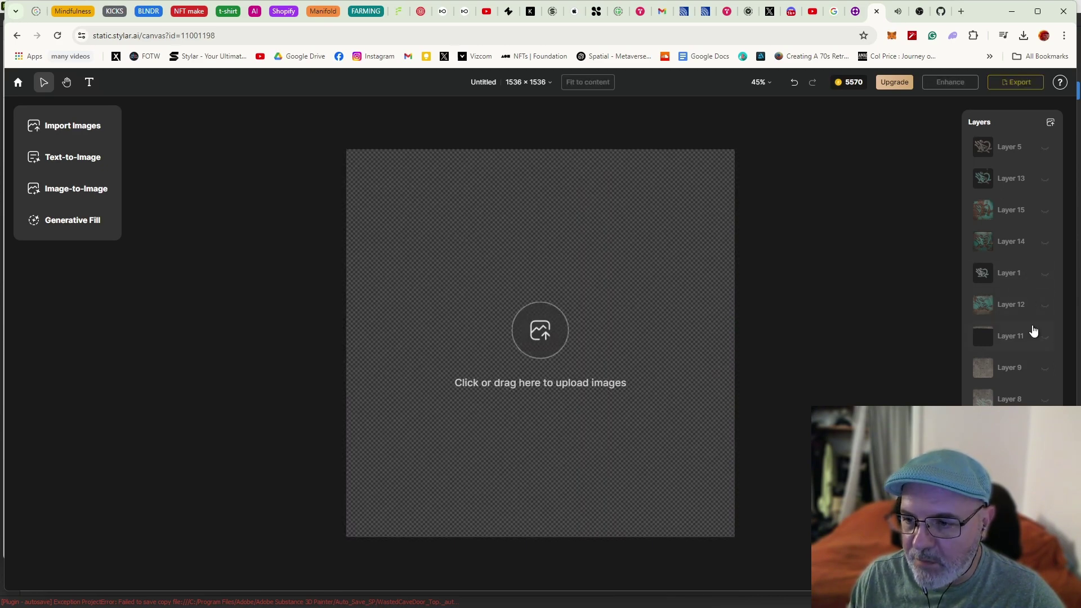
Show Layer 1 with the flat mint lettering, select it, and undo the slight shift of its position
{"action": "left_click", "coordinate": [1044, 274]}
{"action": "left_click", "coordinate": [1000, 286]}
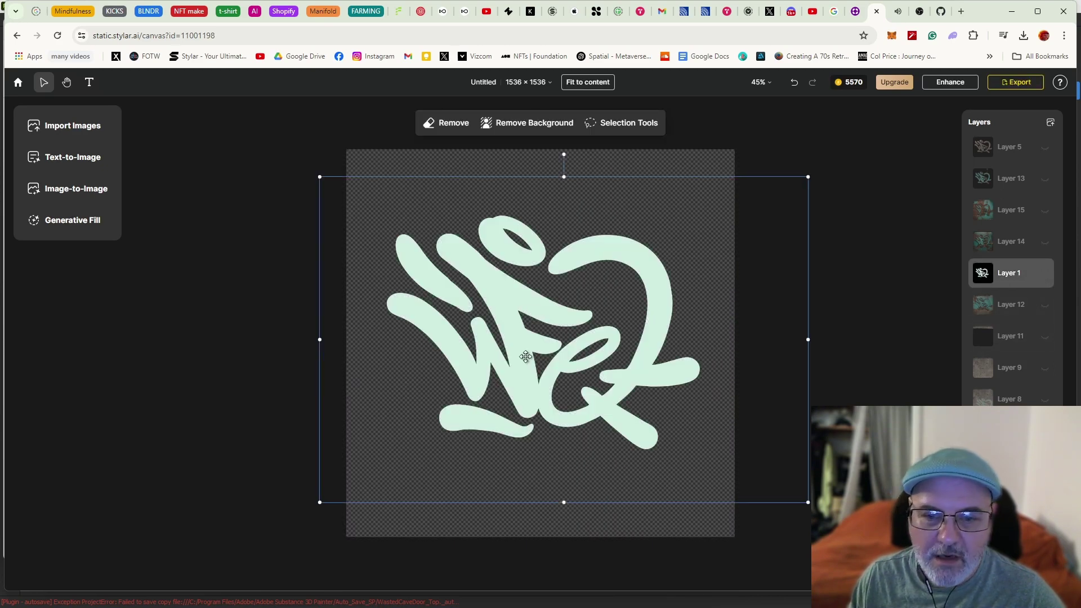
{"action": "mouse_move", "coordinate": [517, 352]}
{"action": "left_mouse_down"}
{"action": "mouse_move", "coordinate": [493, 346]}
{"action": "mouse_move", "coordinate": [514, 353]}
{"action": "left_mouse_up"}
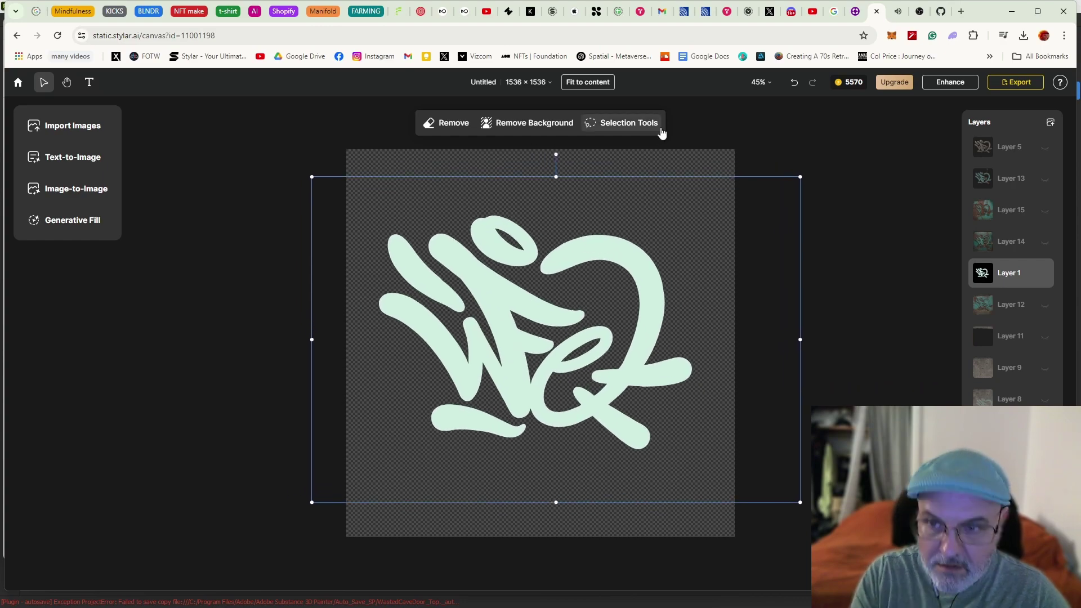
{"action": "left_click", "coordinate": [794, 85]}
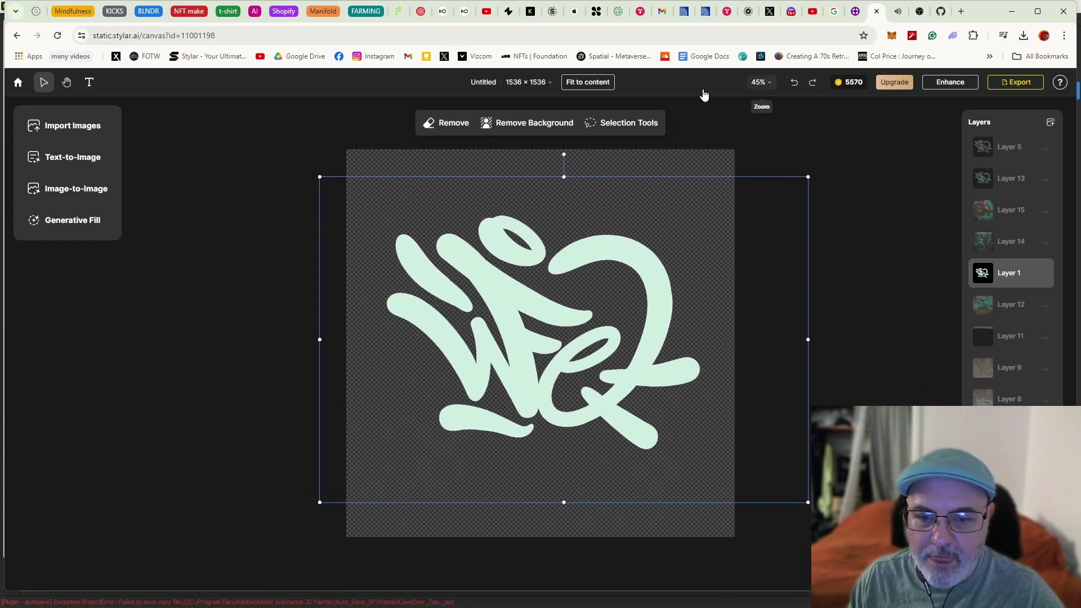
Preview the earlier Image-to-Image results of the rusty patina lettering and close them without placing any
{"action": "left_click", "coordinate": [74, 190]}
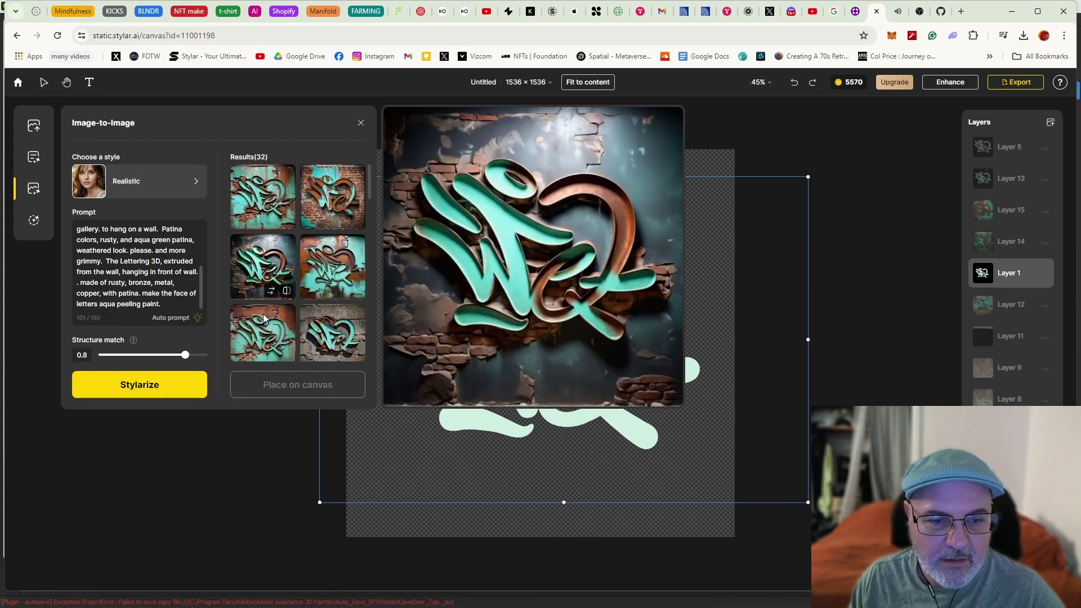
{"action": "mouse_move", "coordinate": [330, 275]}
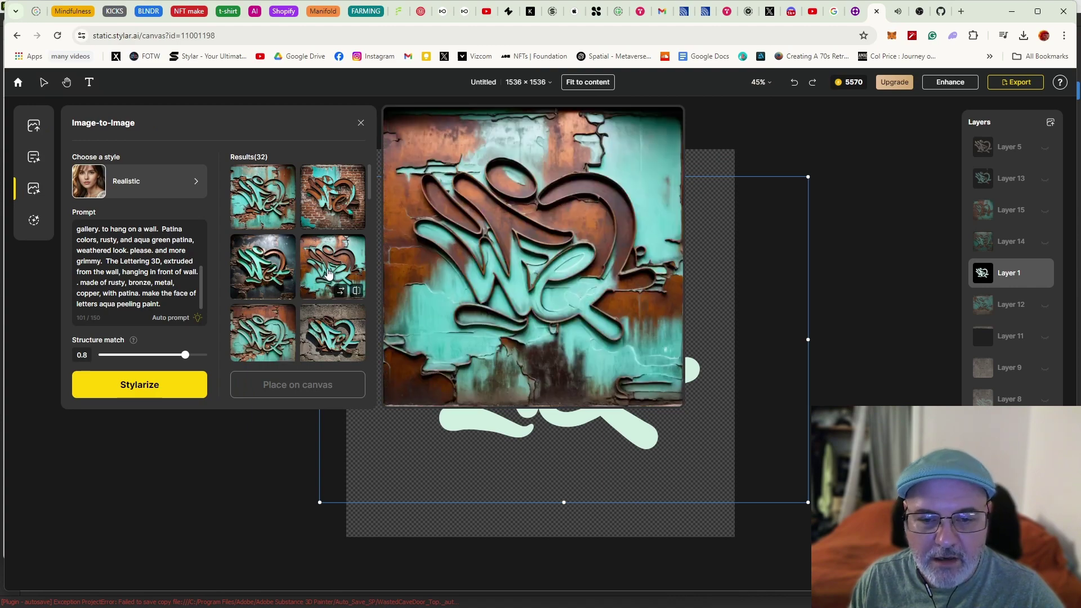
{"action": "mouse_move", "coordinate": [285, 202]}
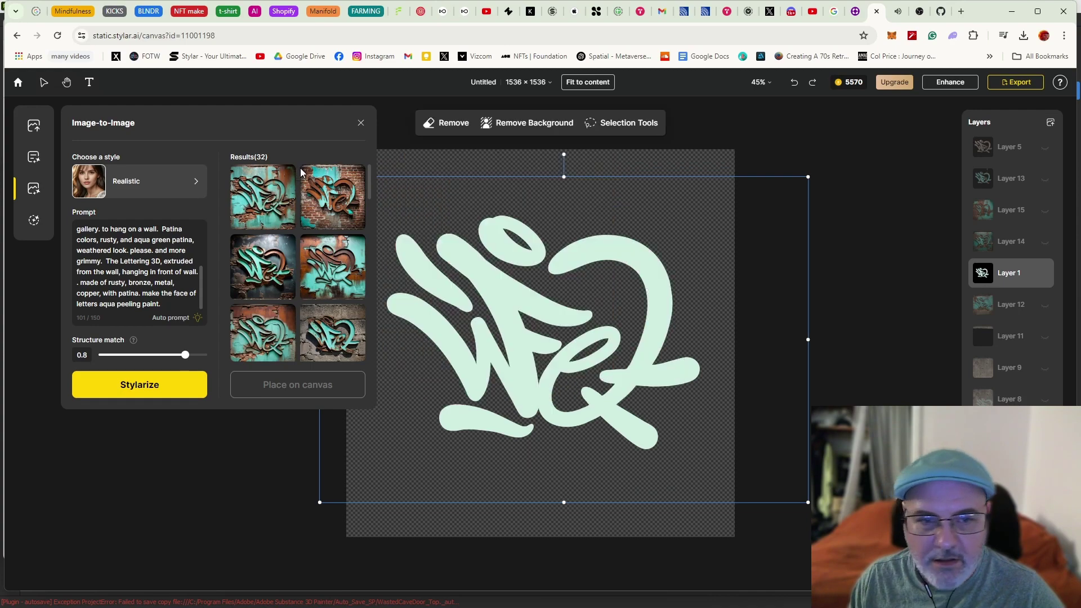
{"action": "left_click", "coordinate": [360, 124]}
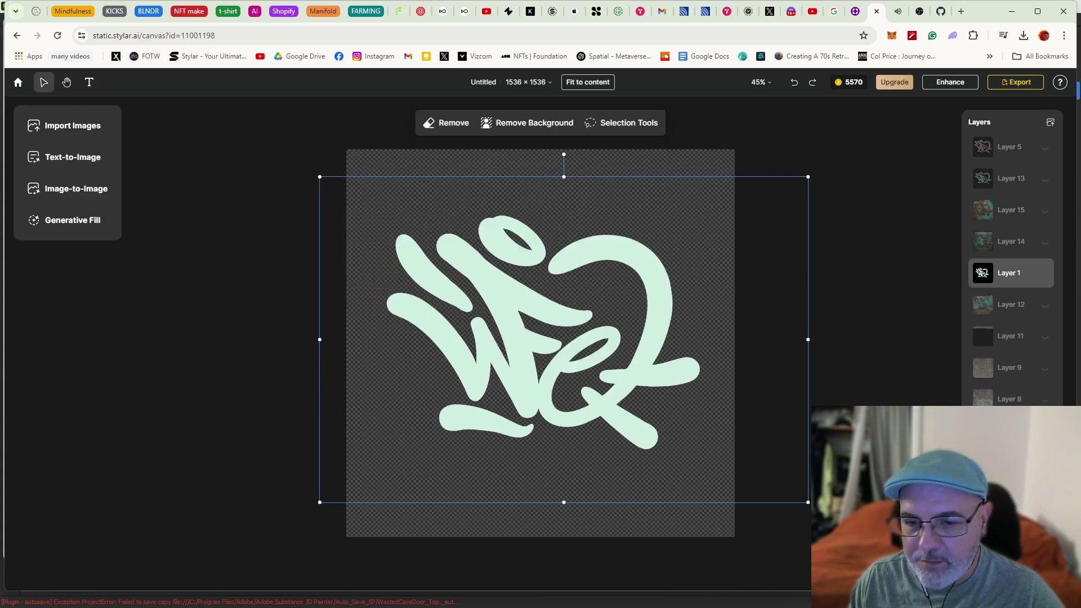
Show the cracked wall layer behind the lettering and mark the empty strips above and below it for Generative Fill
{"action": "left_click", "coordinate": [1045, 462]}
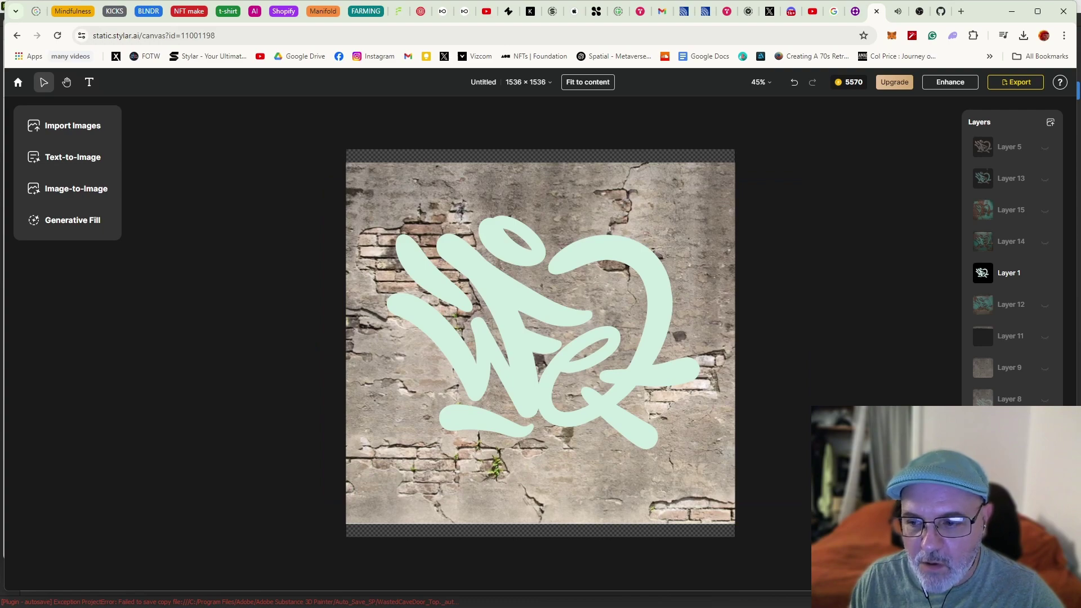
{"action": "left_click", "coordinate": [340, 163]}
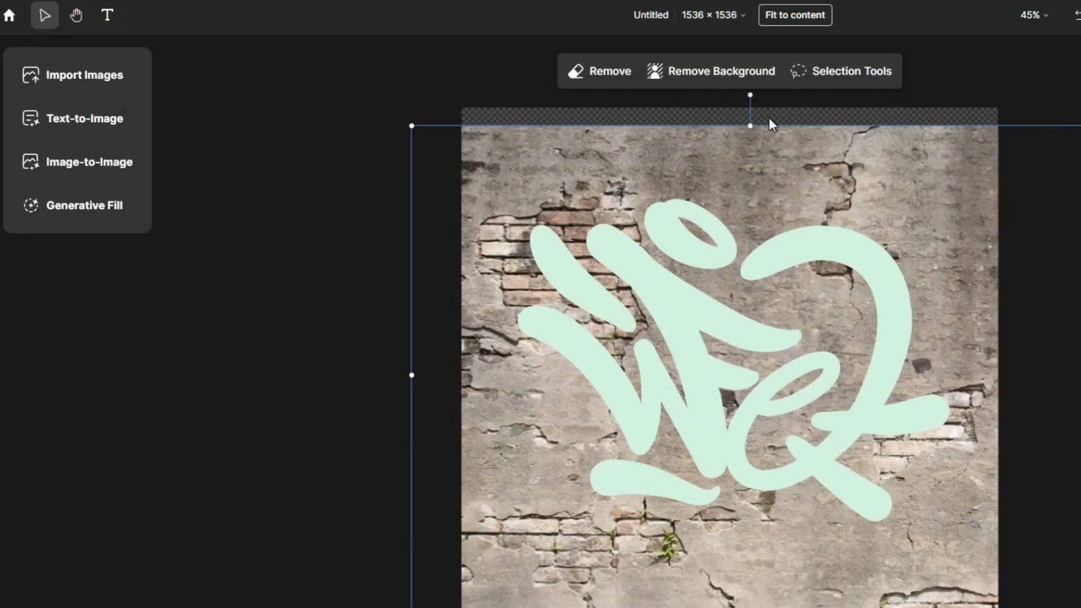
{"action": "left_click", "coordinate": [48, 210]}
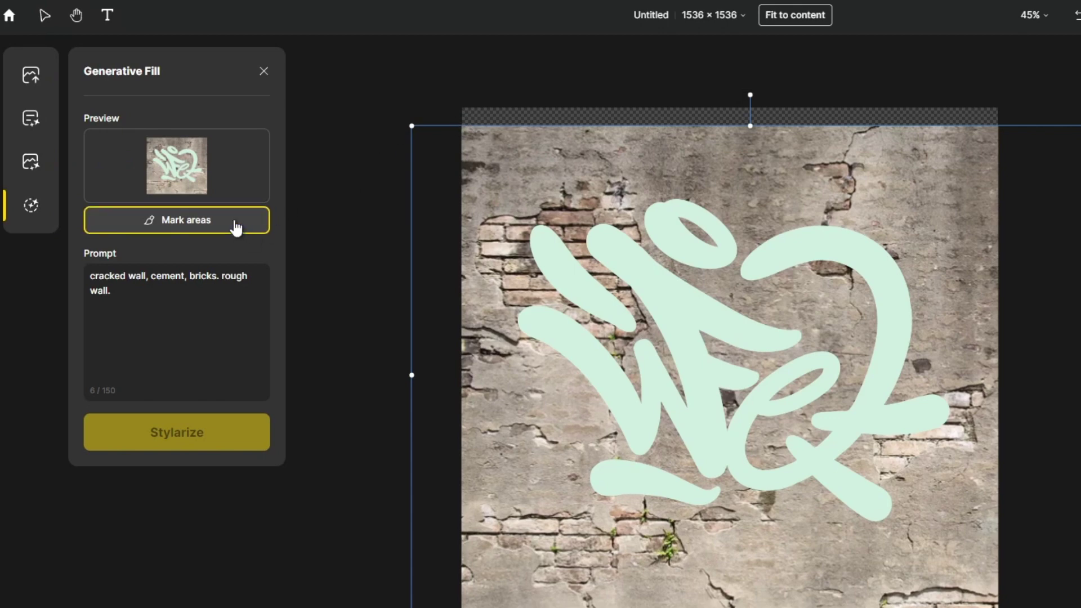
{"action": "left_click", "coordinate": [209, 223]}
{"action": "mouse_move", "coordinate": [554, 112]}
{"action": "left_mouse_down"}
{"action": "mouse_move", "coordinate": [479, 112]}
{"action": "mouse_move", "coordinate": [550, 115]}
{"action": "left_mouse_up"}
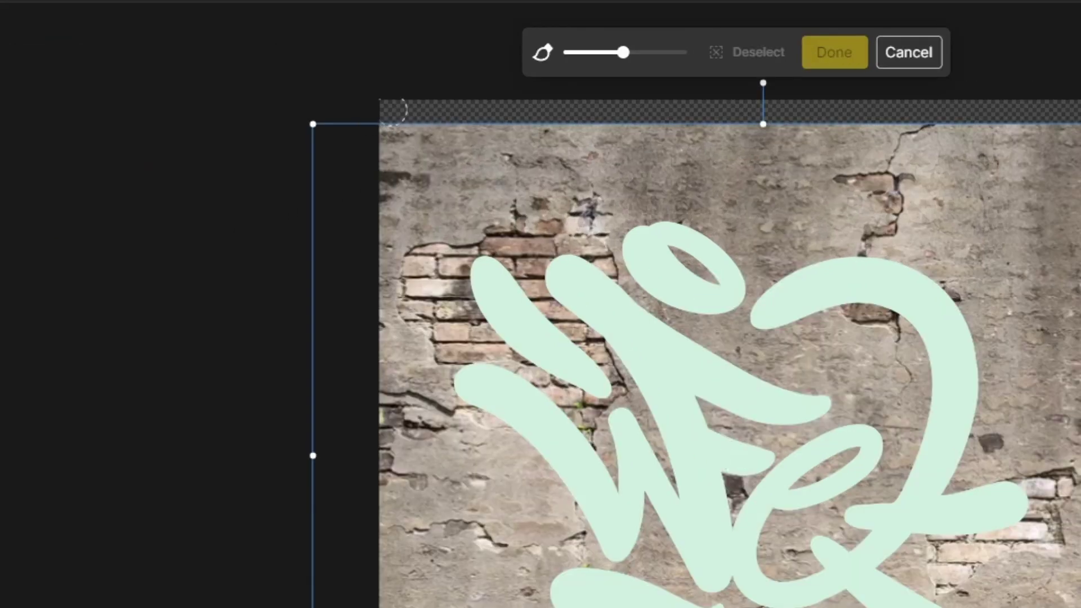
{"action": "mouse_move", "coordinate": [396, 109]}
{"action": "left_mouse_down"}
{"action": "mouse_move", "coordinate": [772, 128]}
{"action": "mouse_move", "coordinate": [1075, 115]}
{"action": "left_mouse_up"}
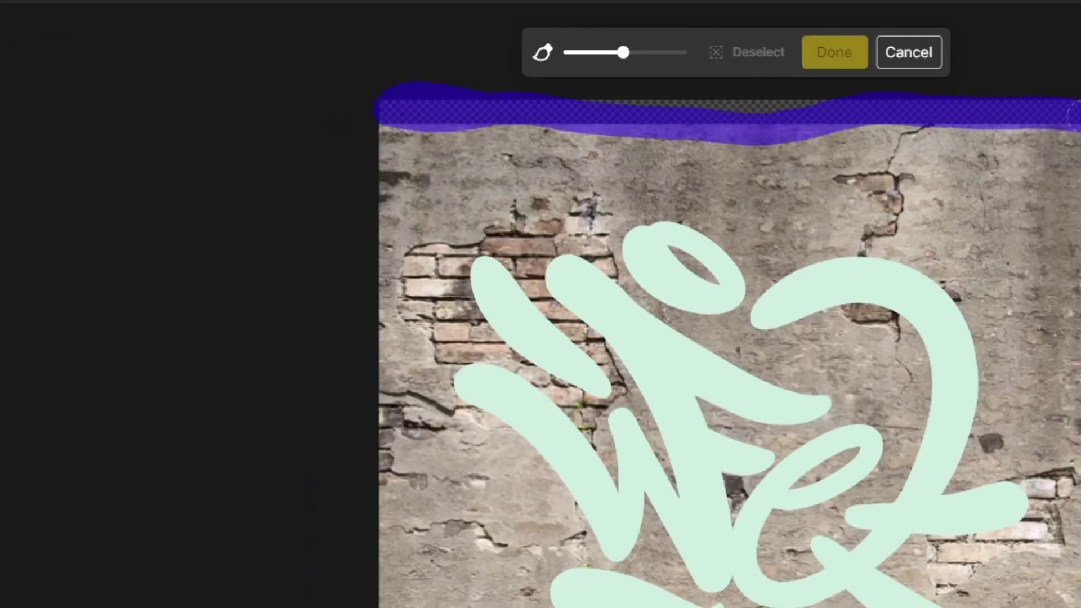
{"action": "left_click_drag", "start_coordinate": [910, 107], "coordinate": [541, 101]}
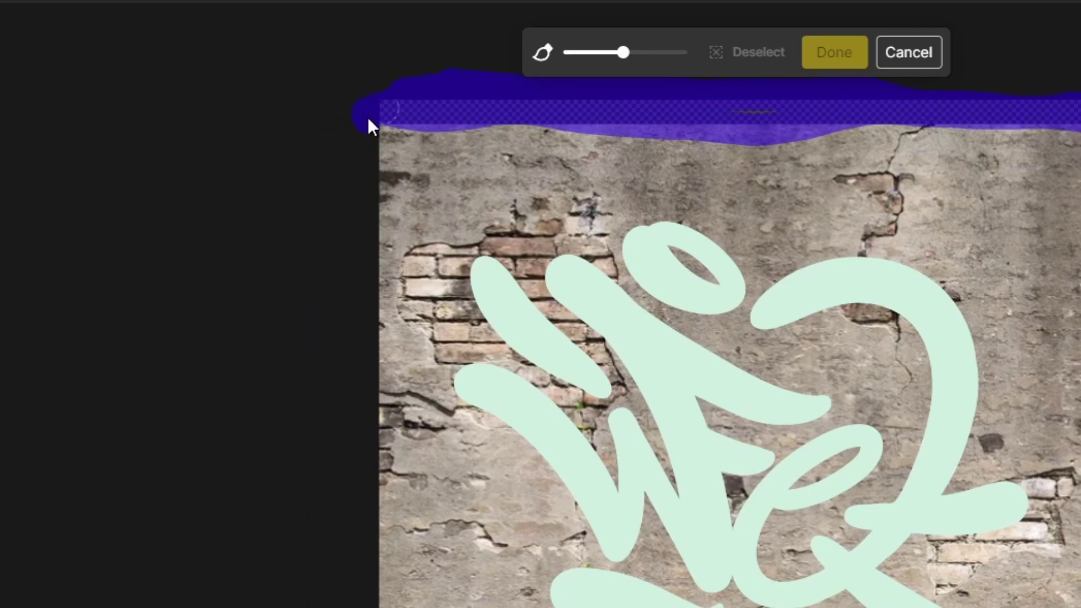
{"action": "left_click_drag", "start_coordinate": [369, 119], "coordinate": [368, 120]}
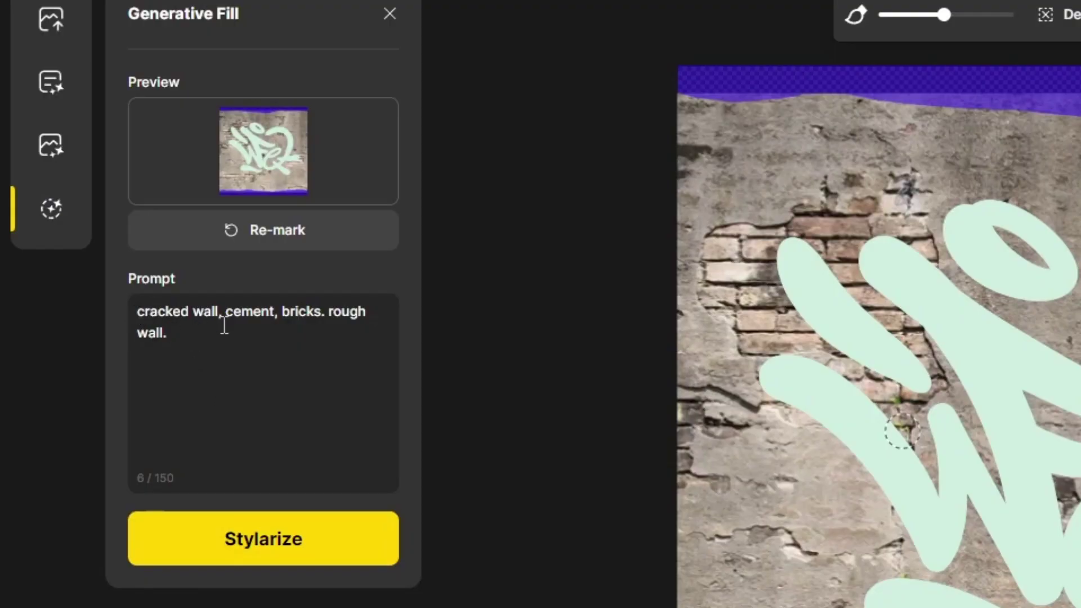
Generate the fill with the prompt "cracked wall, cement, bricks. rough wall.", compare the results and place the fourth one on the canvas
{"action": "left_click", "coordinate": [209, 558]}
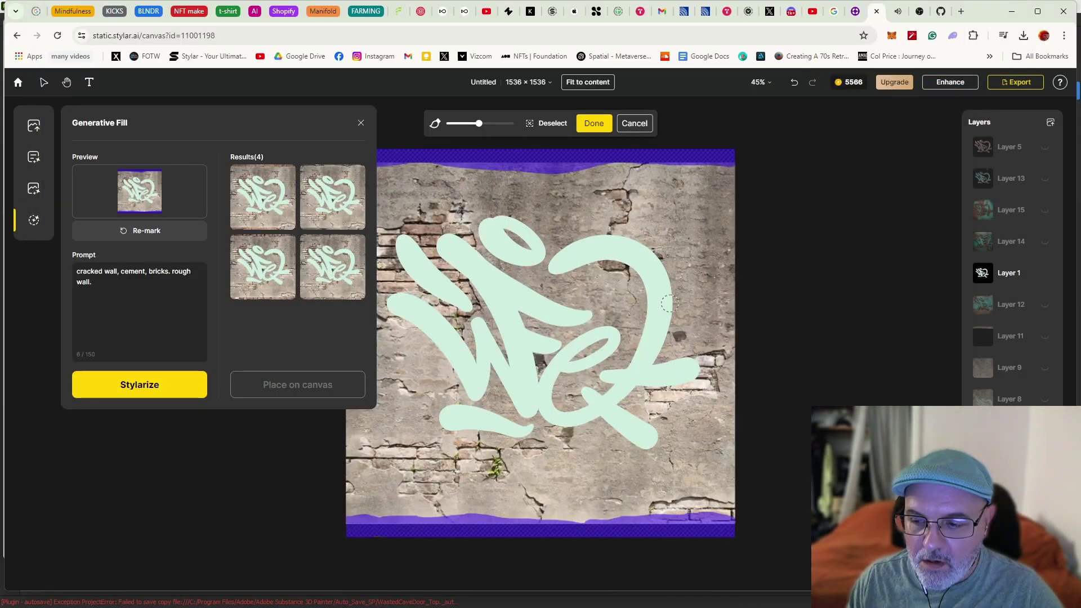
{"action": "mouse_move", "coordinate": [258, 206]}
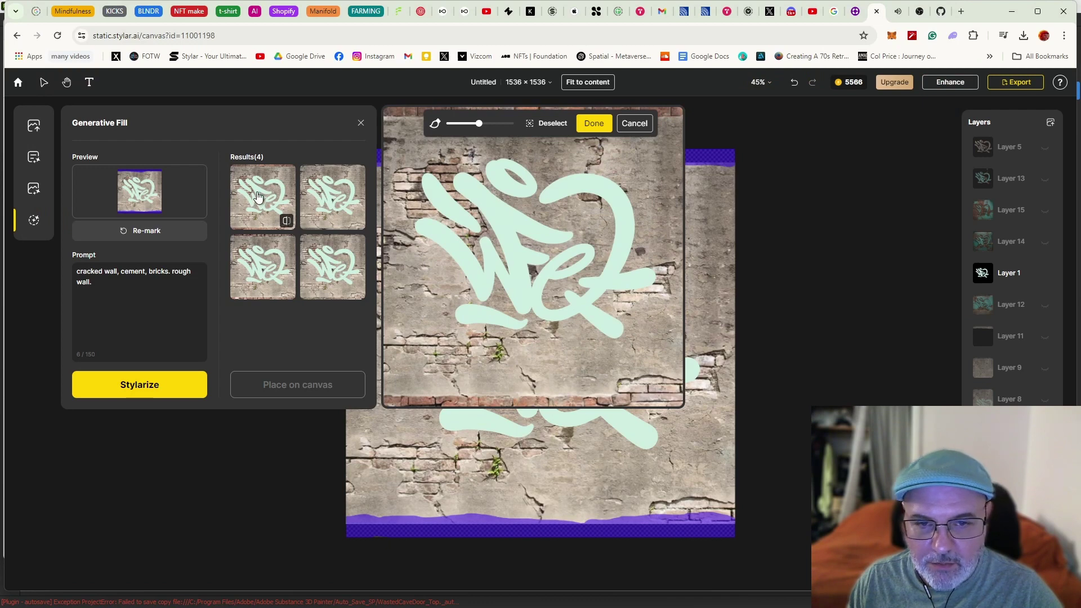
{"action": "mouse_move", "coordinate": [322, 204]}
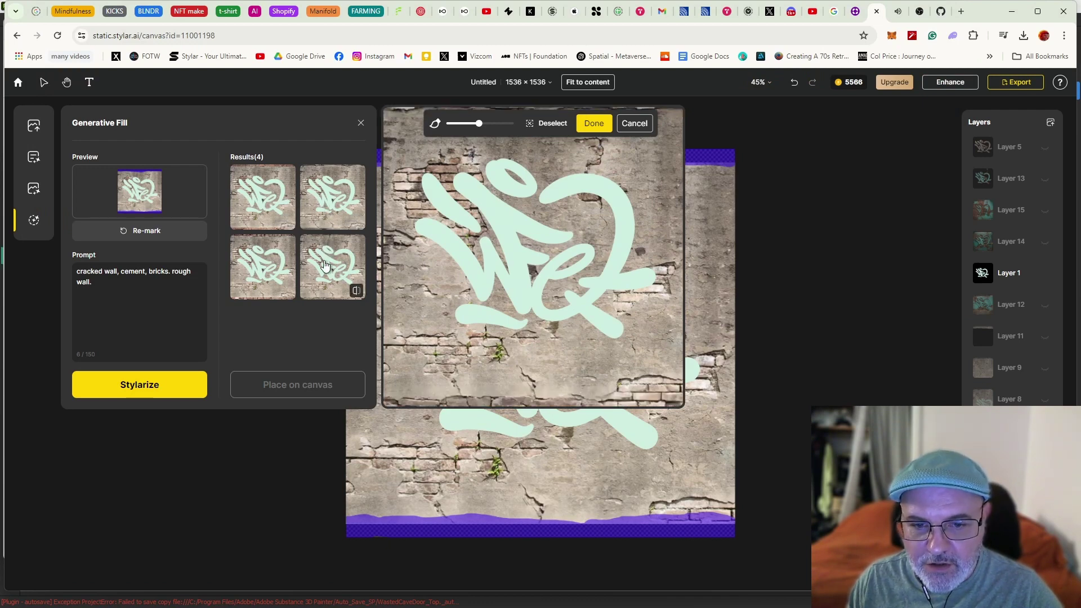
{"action": "left_click", "coordinate": [349, 251]}
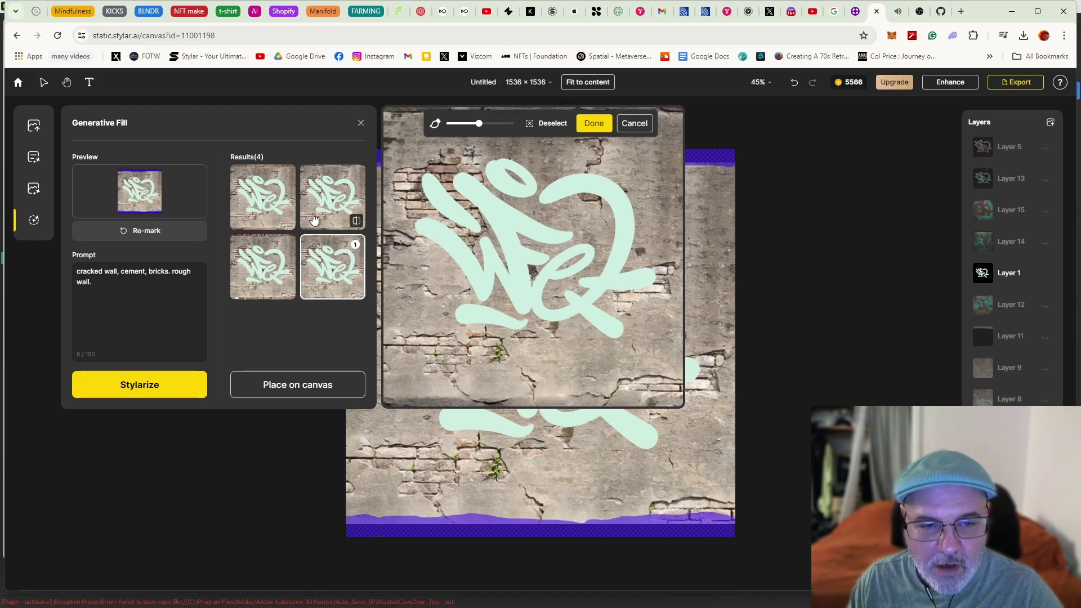
{"action": "left_click", "coordinate": [325, 195]}
{"action": "left_click", "coordinate": [344, 181]}
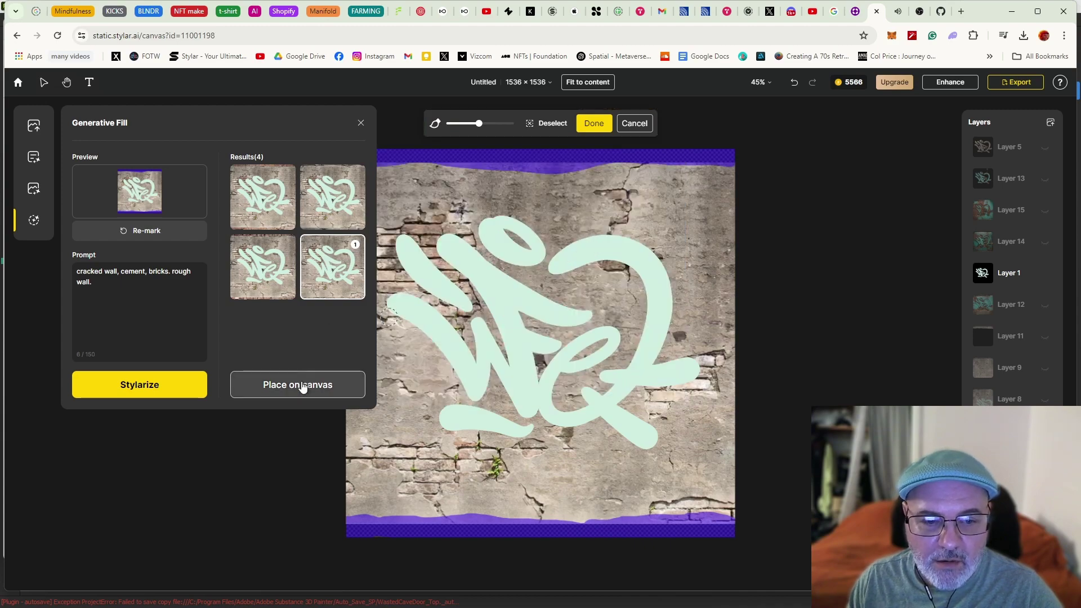
{"action": "left_click", "coordinate": [299, 386]}
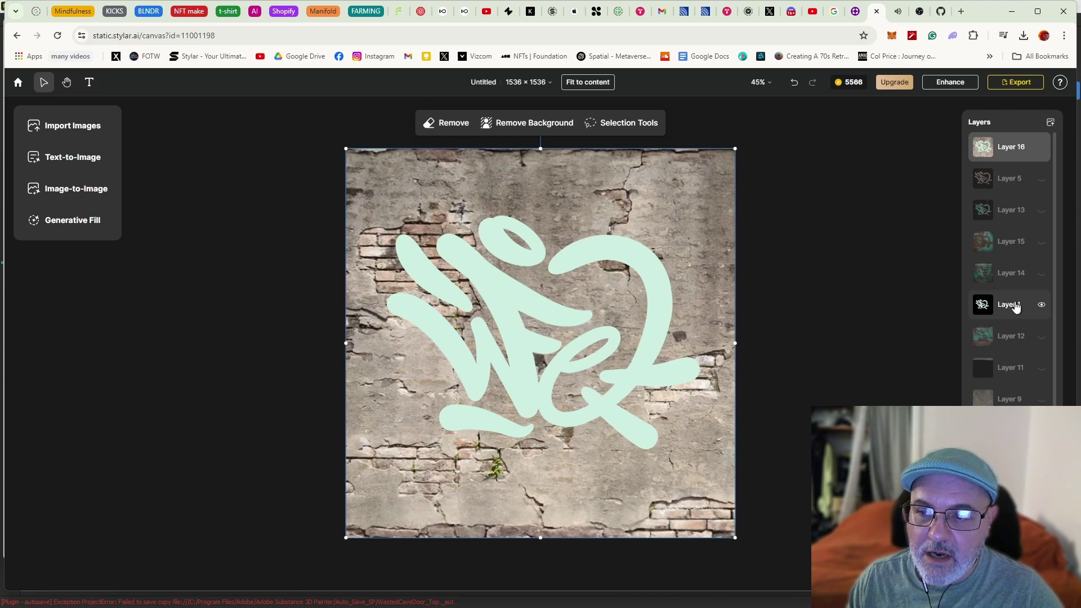
Hide Layer 1, lasso the middle of Layer 16 around the lettering, and delete it so only the wall's upper and lower edge strips remain
{"action": "left_click", "coordinate": [1041, 308]}
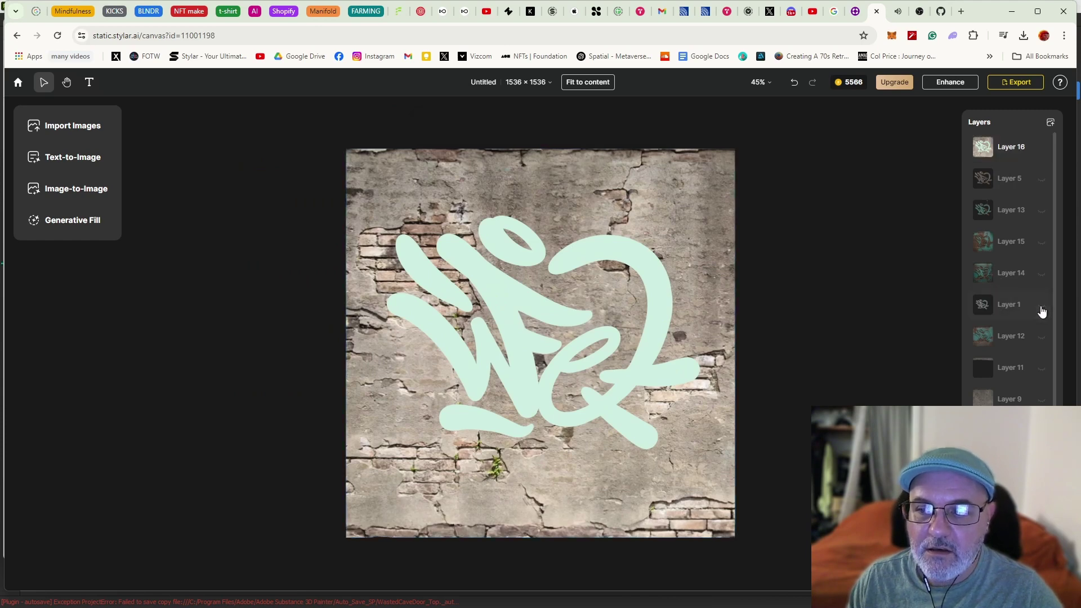
{"action": "left_click", "coordinate": [1012, 146]}
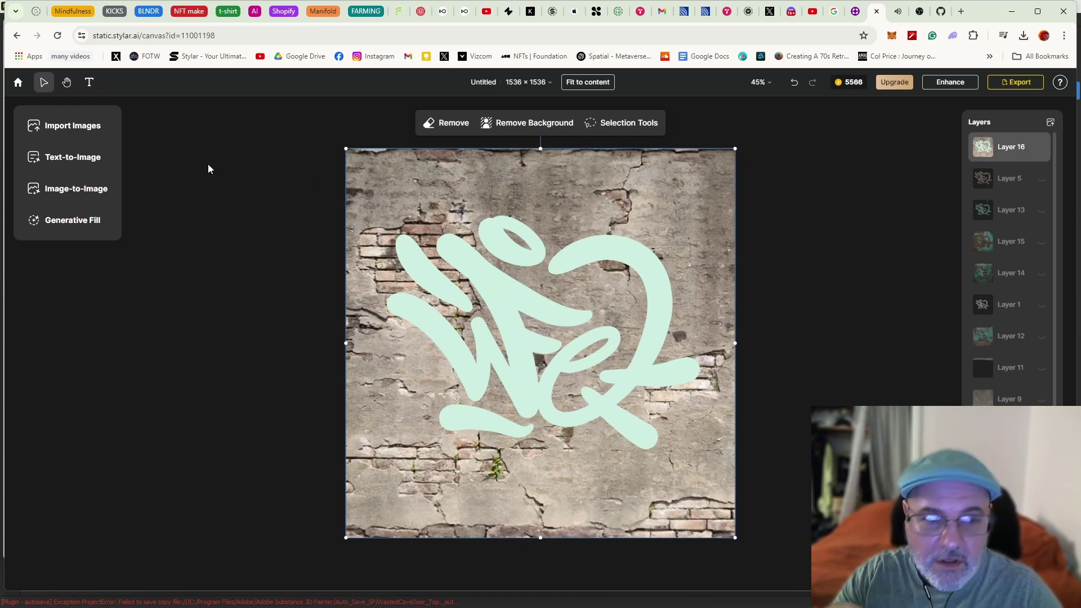
{"action": "left_click", "coordinate": [601, 123]}
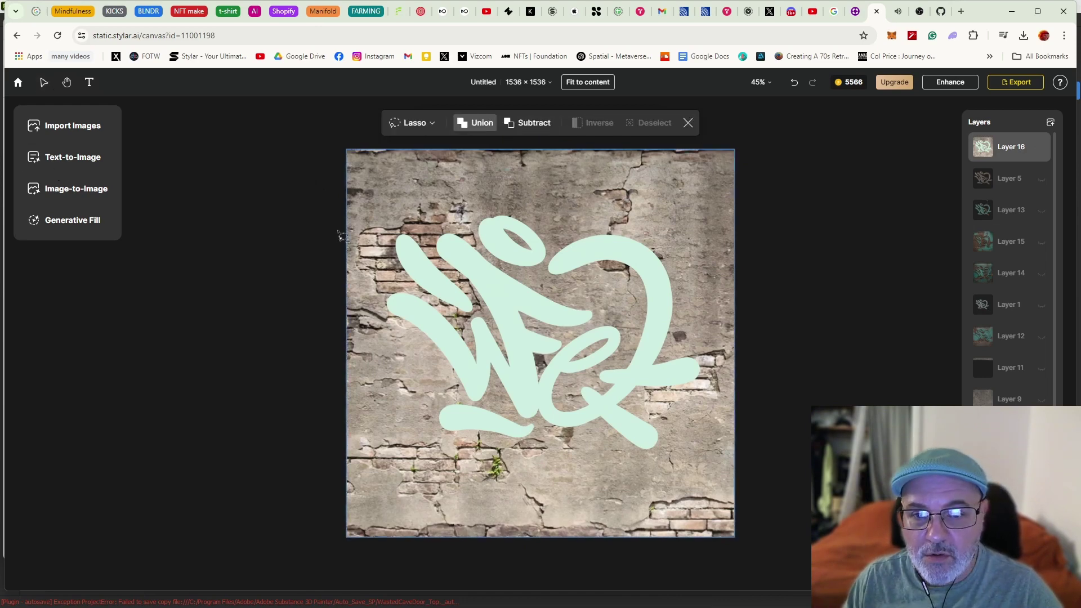
{"action": "mouse_move", "coordinate": [355, 177]}
{"action": "left_mouse_down"}
{"action": "mouse_move", "coordinate": [544, 175]}
{"action": "mouse_move", "coordinate": [716, 207]}
{"action": "mouse_move", "coordinate": [759, 294]}
{"action": "mouse_move", "coordinate": [754, 448]}
{"action": "mouse_move", "coordinate": [703, 495]}
{"action": "mouse_move", "coordinate": [500, 502]}
{"action": "mouse_move", "coordinate": [403, 484]}
{"action": "mouse_move", "coordinate": [314, 426]}
{"action": "mouse_move", "coordinate": [309, 316]}
{"action": "mouse_move", "coordinate": [330, 207]}
{"action": "left_mouse_up"}
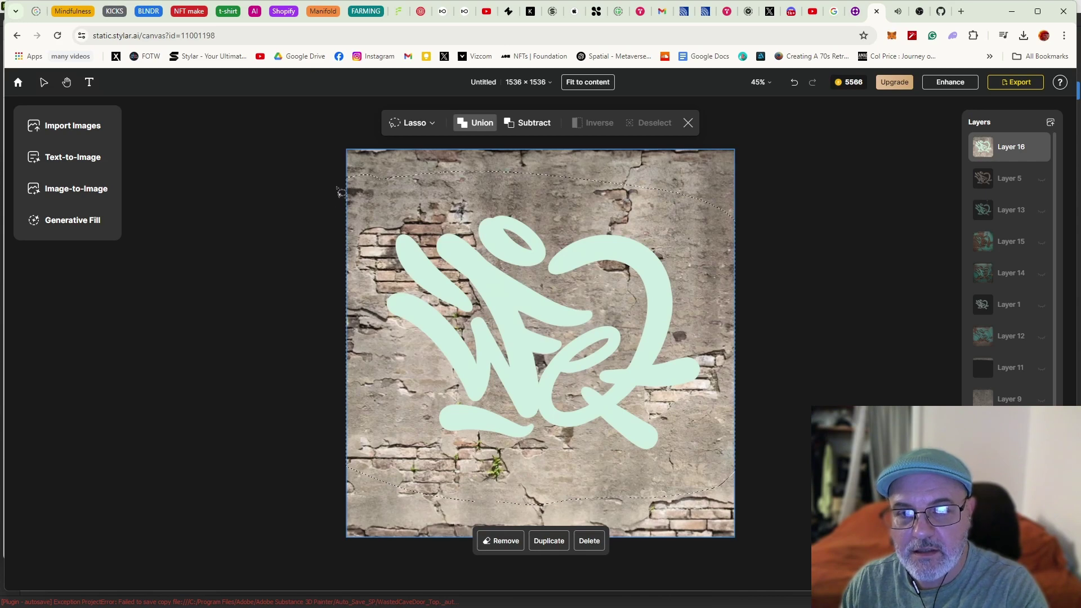
{"action": "left_click", "coordinate": [589, 543]}
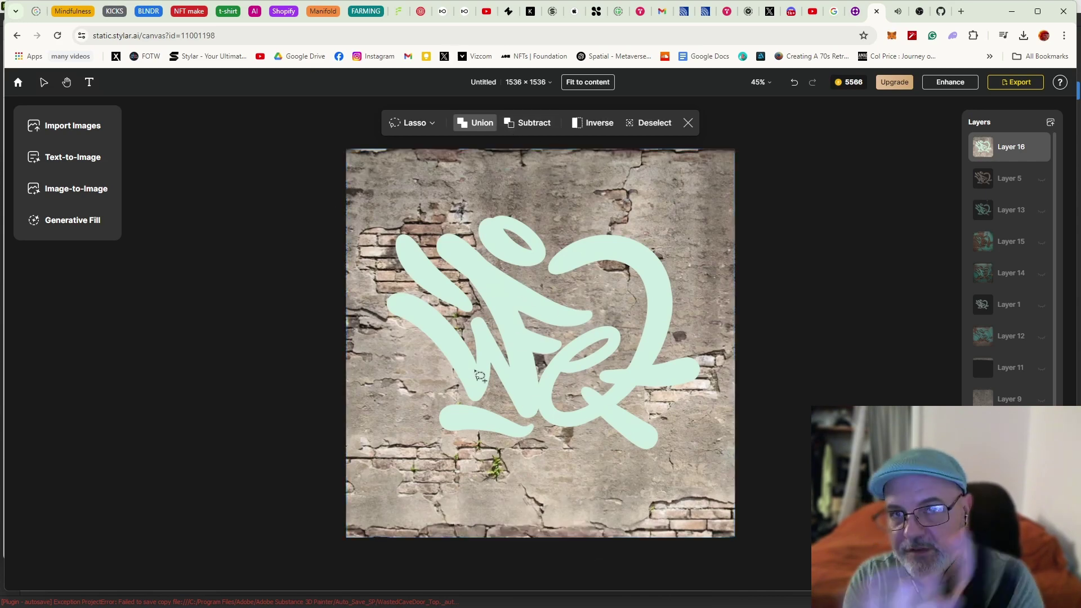
{"action": "key", "text": "Escape"}
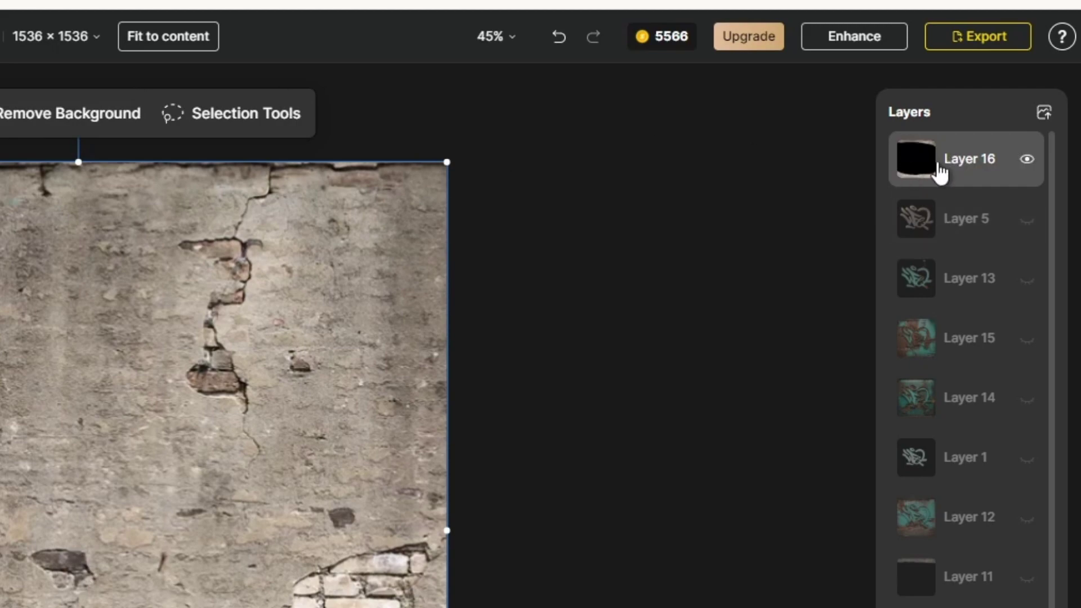
Move Layer 16 down the layer stack beneath the visible Layer 1 lettering and open the Image-to-Image settings
{"action": "left_click_drag", "start_coordinate": [939, 172], "coordinate": [1035, 506]}
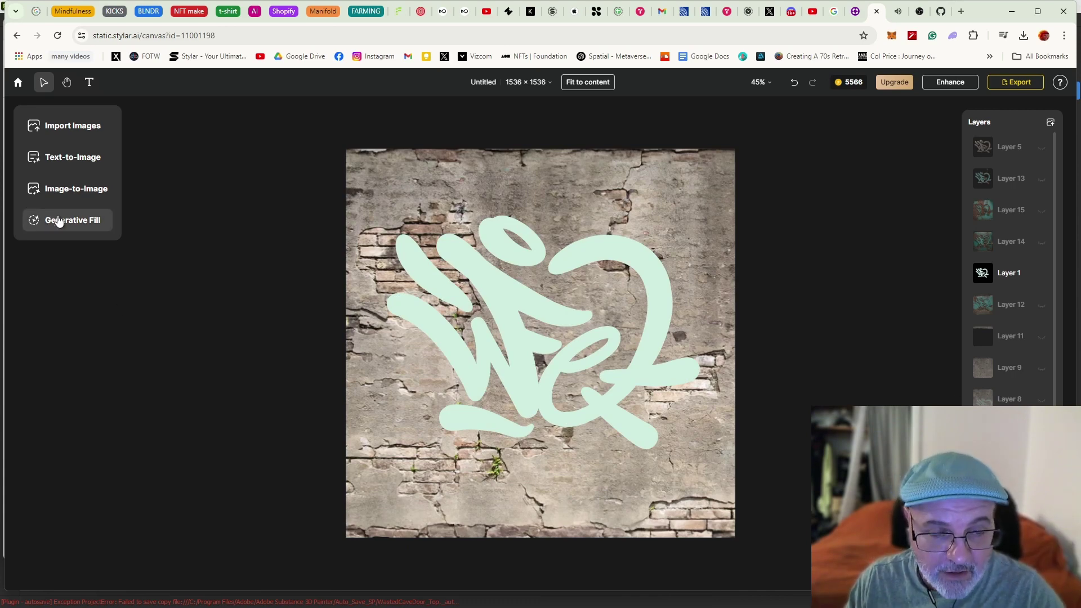
{"action": "left_click", "coordinate": [982, 273]}
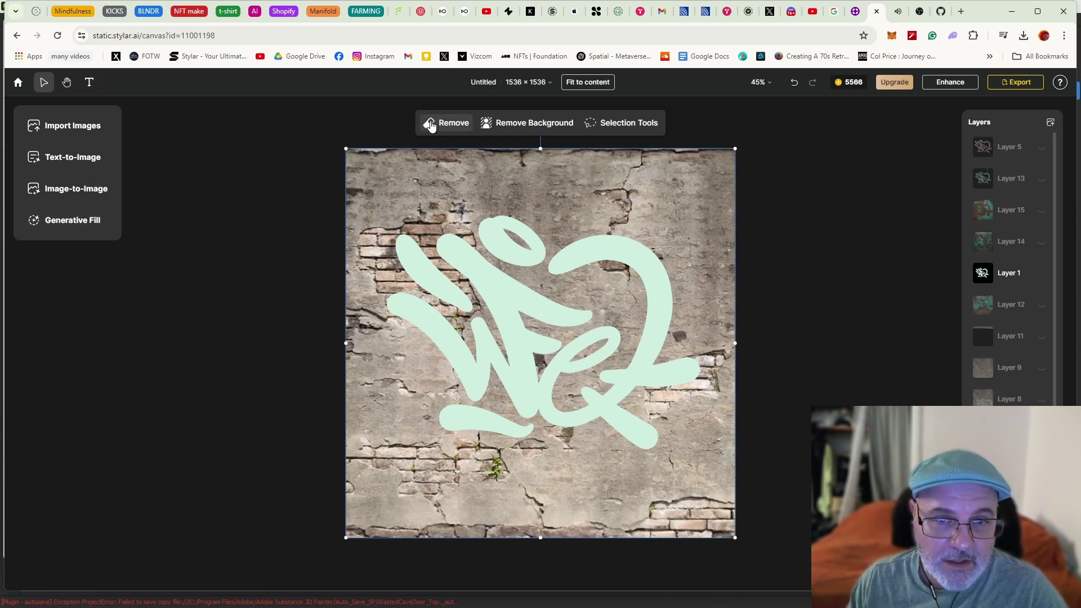
{"action": "left_click", "coordinate": [74, 157]}
{"action": "left_click", "coordinate": [33, 188]}
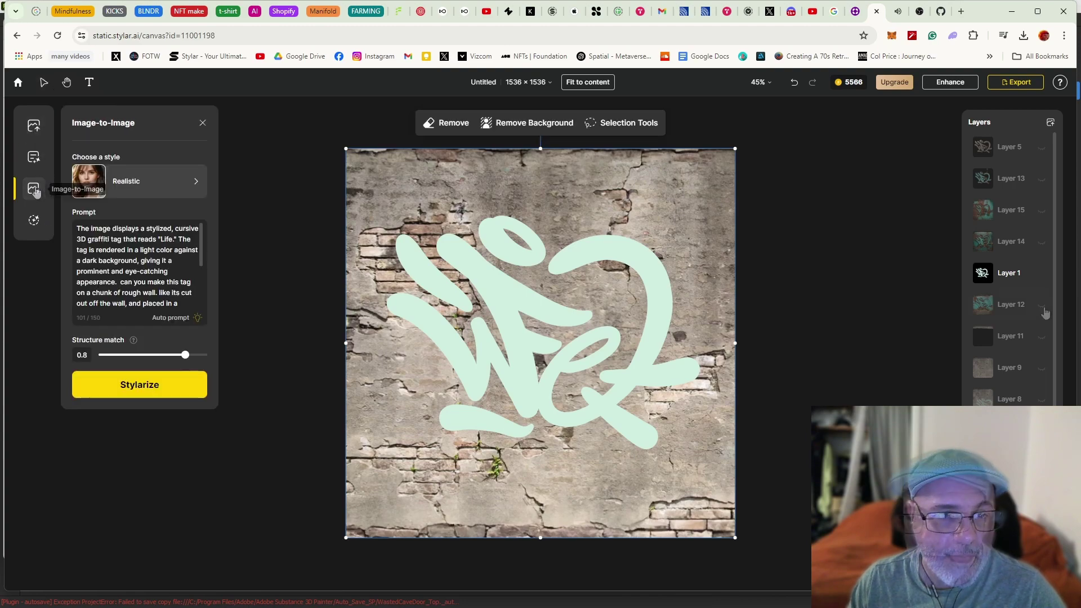
Preview Layer 12 behind the flat lettering, hide it again, and select Layer 1
{"action": "left_click", "coordinate": [1042, 306]}
{"action": "left_click", "coordinate": [1042, 307]}
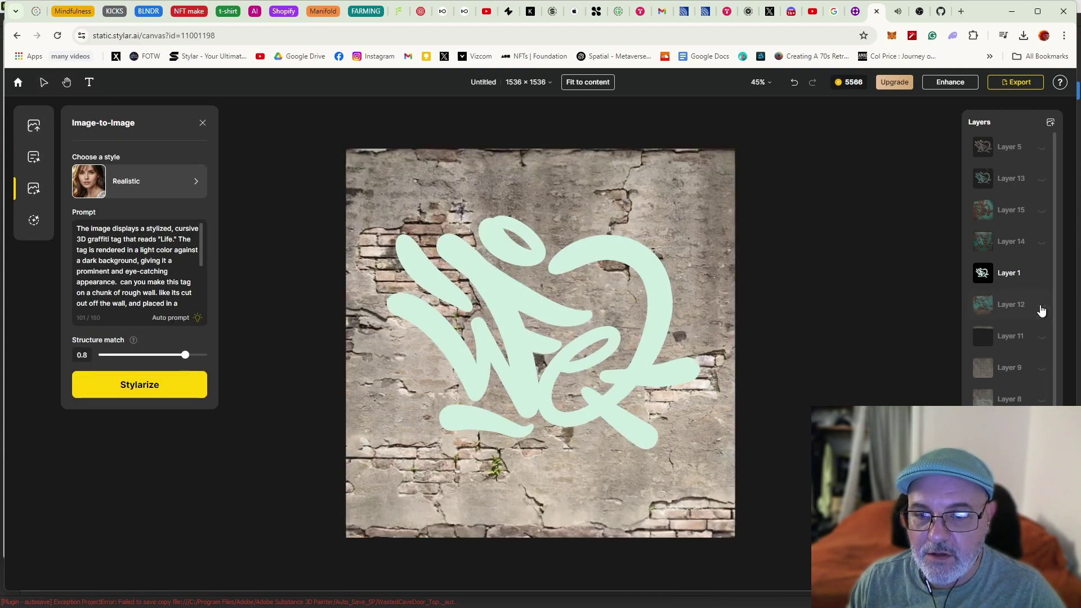
{"action": "left_click", "coordinate": [1039, 305]}
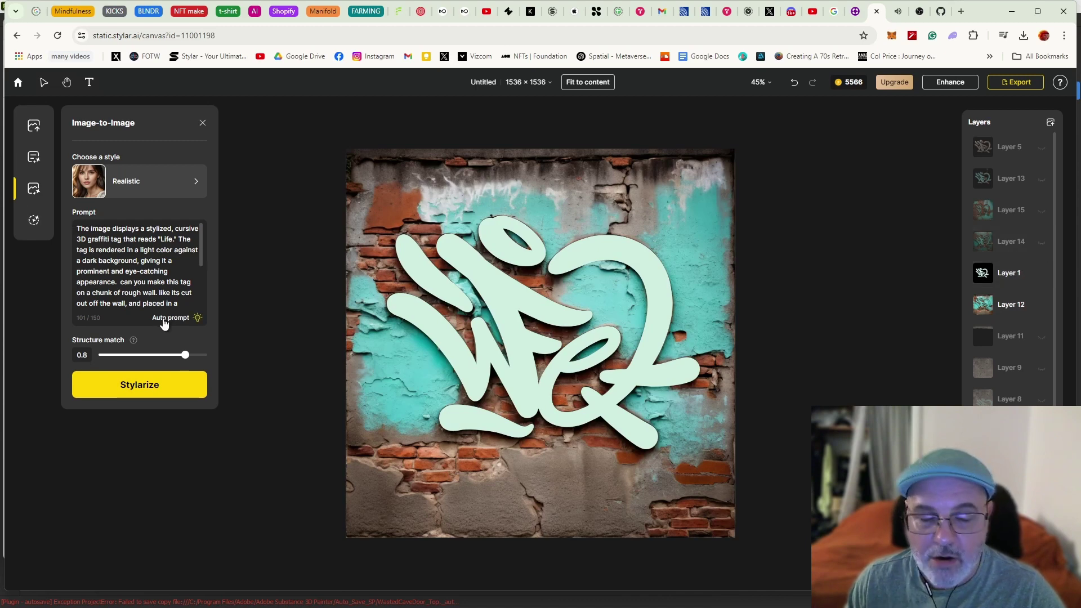
{"action": "left_click", "coordinate": [1041, 306]}
{"action": "left_click", "coordinate": [1018, 278]}
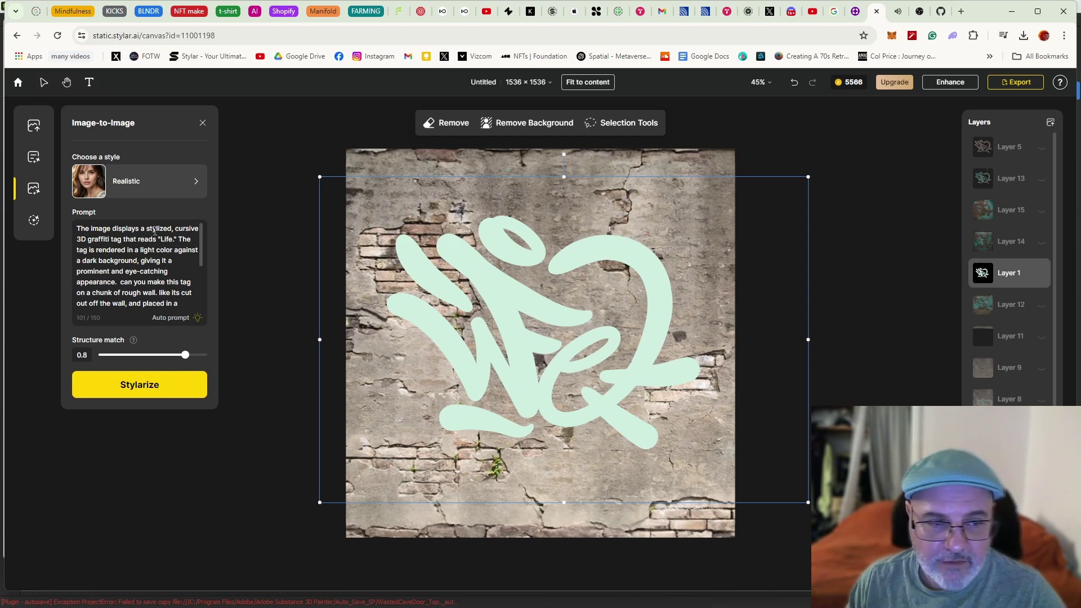
Read through the Image-to-Image prompt describing the 3D lettering, rusty and aqua patina, and weathered wall
{"action": "scroll", "coordinate": [201, 258], "scroll_direction": "down", "scroll_amount": 3}
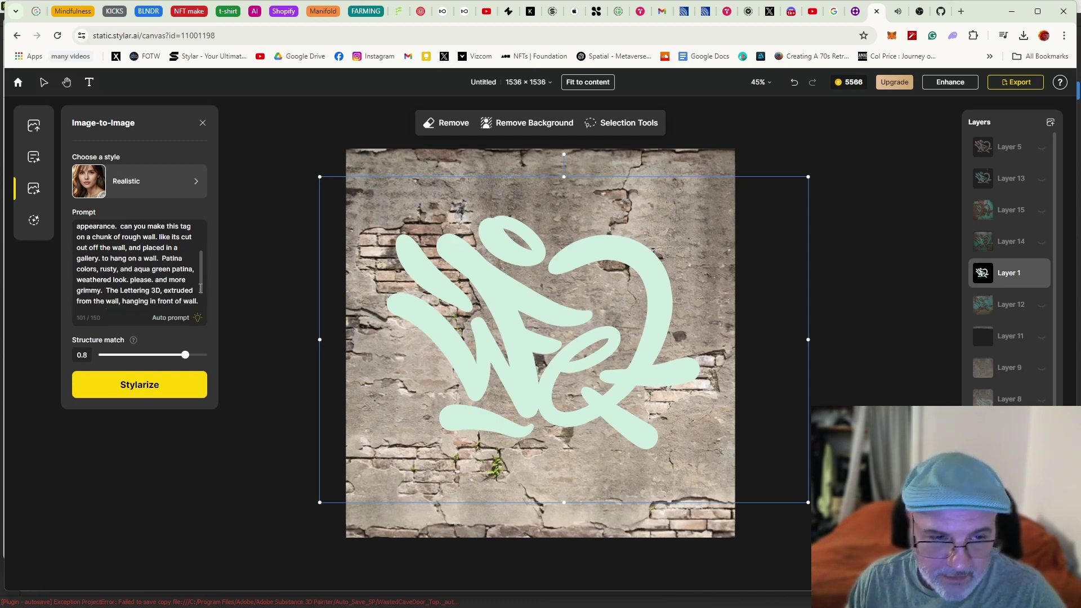
{"action": "scroll", "coordinate": [197, 270], "scroll_direction": "up", "scroll_amount": 2}
{"action": "scroll", "coordinate": [197, 269], "scroll_direction": "up", "scroll_amount": 2}
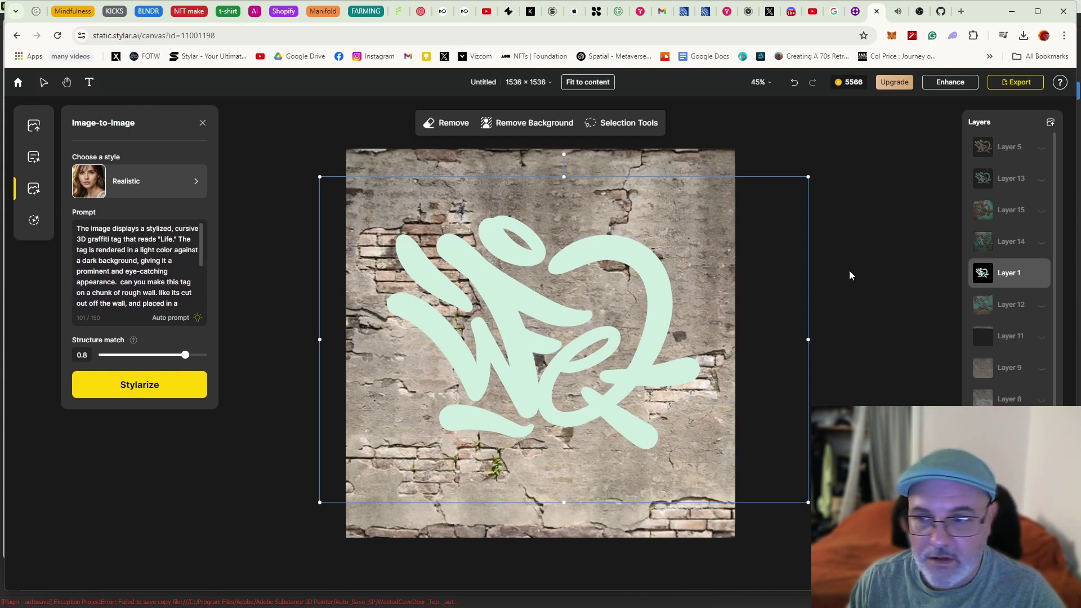
{"action": "scroll", "coordinate": [117, 257], "scroll_direction": "down", "scroll_amount": 3}
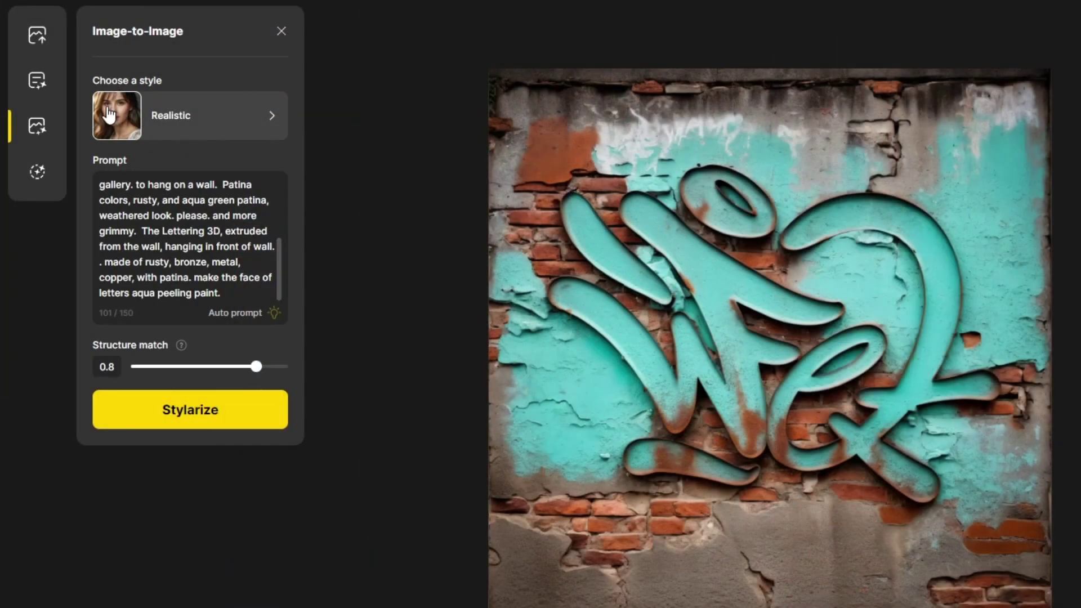
Browse the Image-to-Image styles and choose Apocalyptic Photography
{"action": "left_click", "coordinate": [130, 120]}
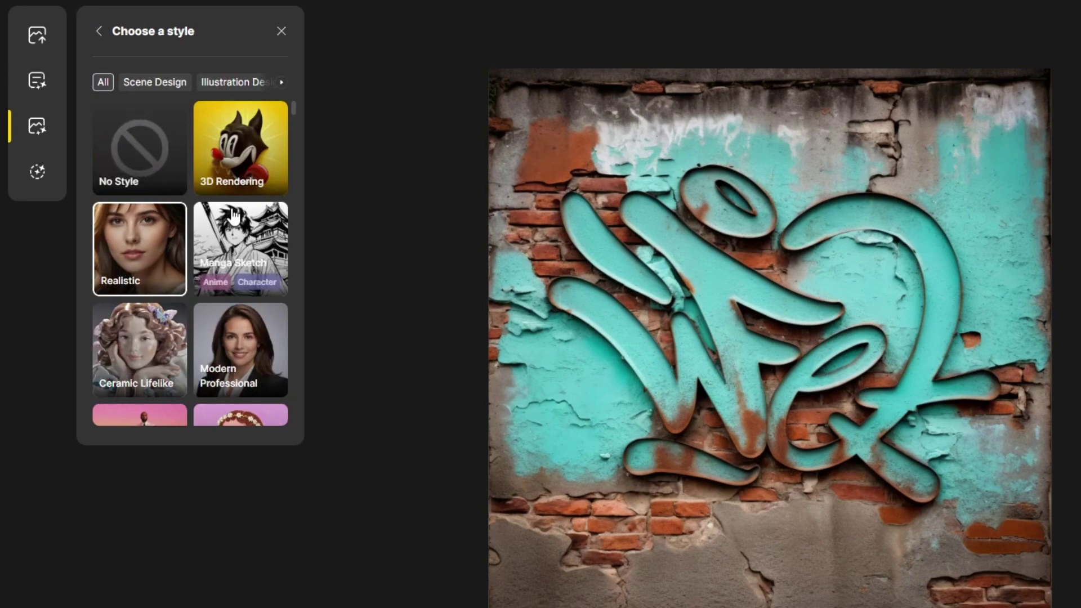
{"action": "left_click_drag", "start_coordinate": [295, 106], "coordinate": [288, 214]}
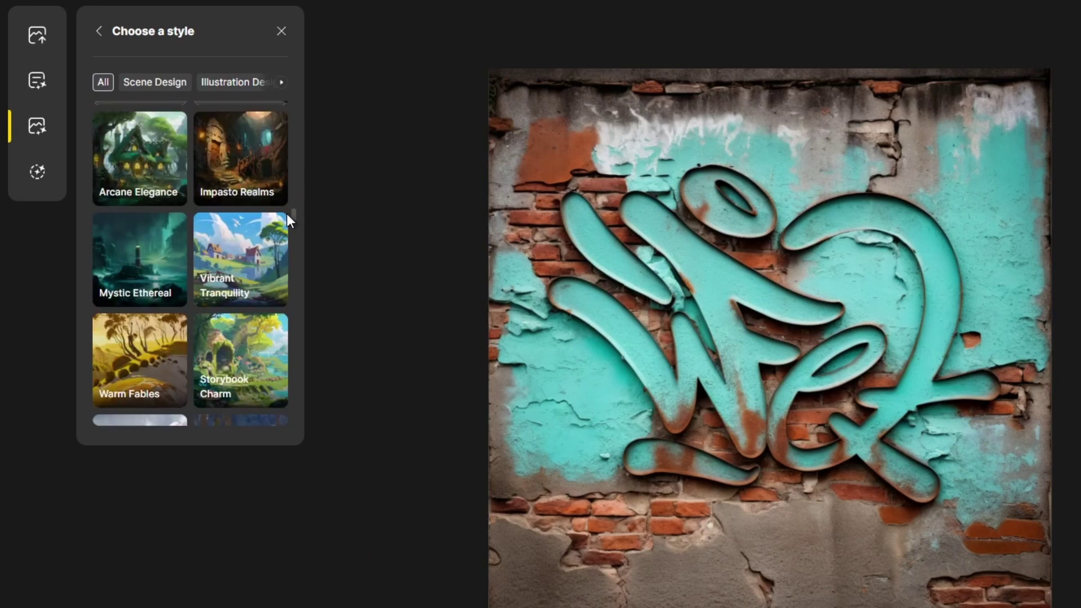
{"action": "scroll", "coordinate": [286, 214], "scroll_direction": "up", "scroll_amount": 1}
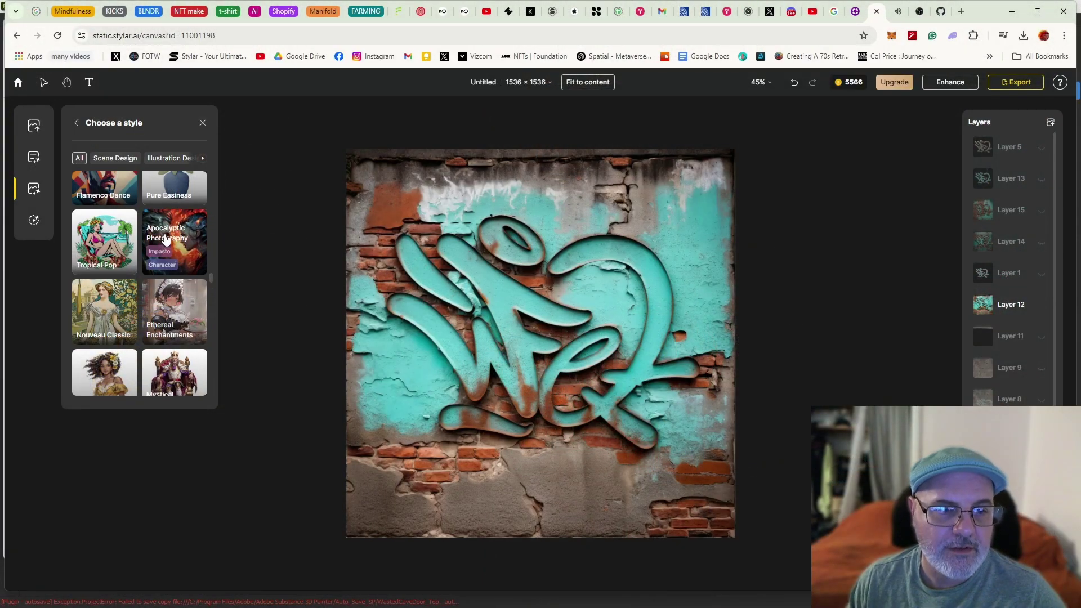
{"action": "left_click", "coordinate": [160, 242]}
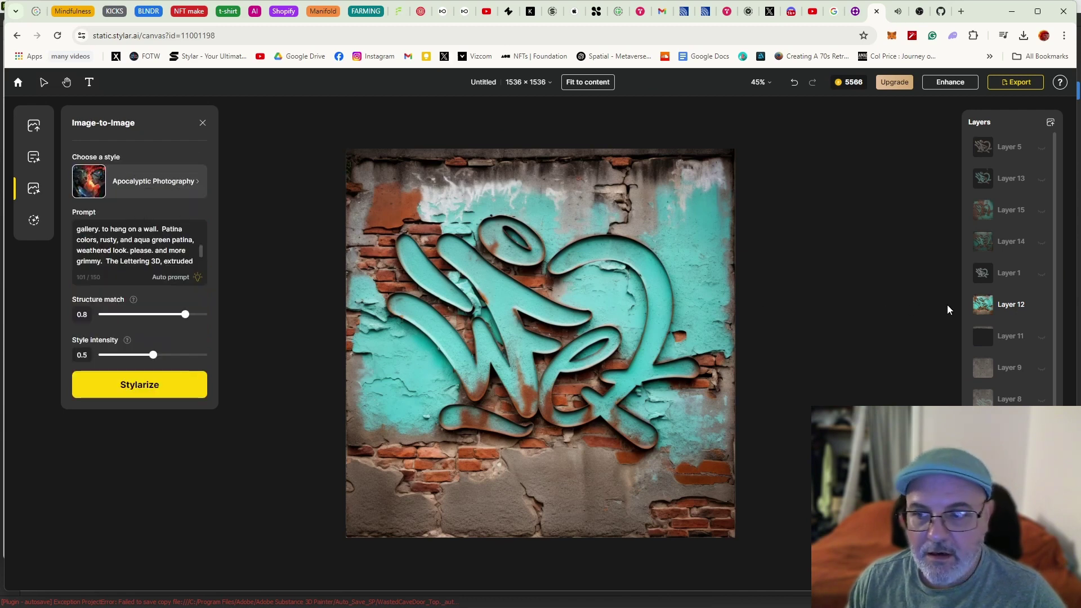
Show Layer 1's flat lettering over Layer 12 and generate Image-to-Image results with structure match 0.8 and style intensity 0.5
{"action": "left_click", "coordinate": [1041, 276]}
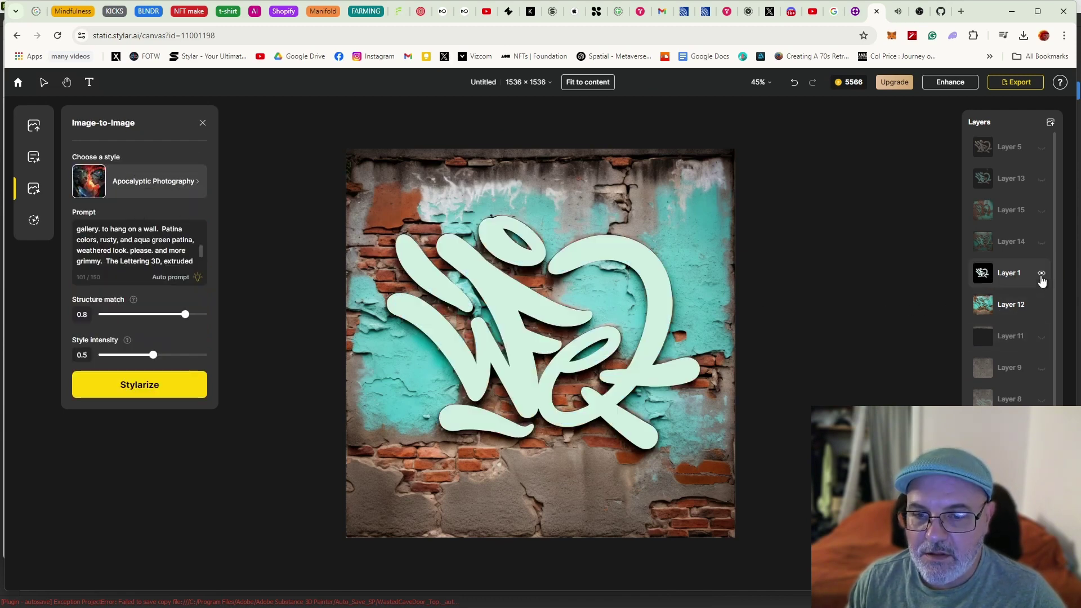
{"action": "left_click", "coordinate": [140, 385]}
{"action": "mouse_move", "coordinate": [737, 597]}
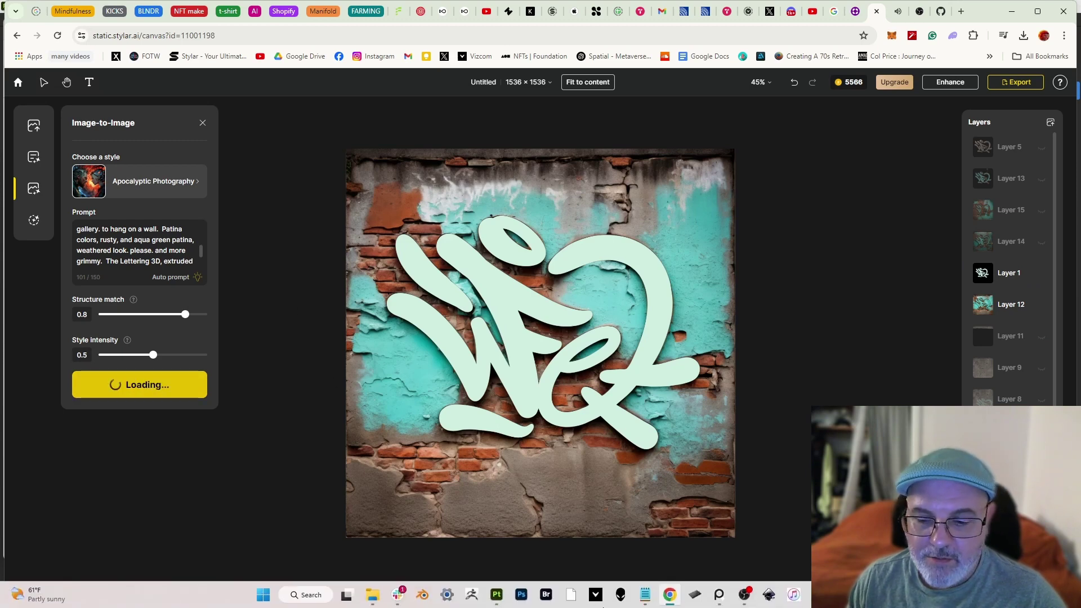
{"action": "left_click", "coordinate": [743, 595]}
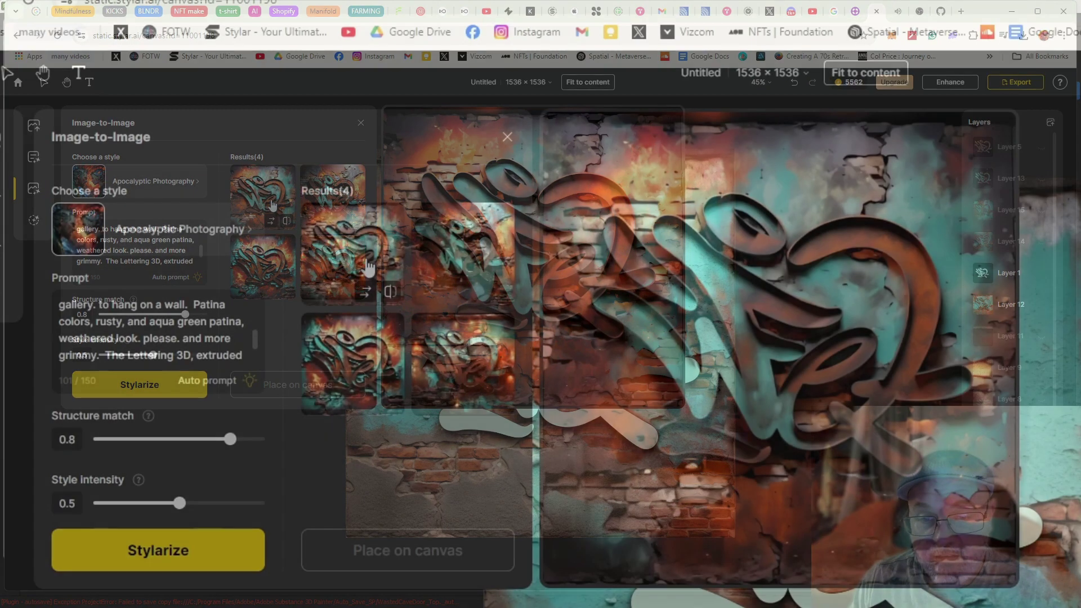
Preview the Apocalyptic Photography results one by one to compare their lettering and wall textures
{"action": "mouse_move", "coordinate": [350, 355]}
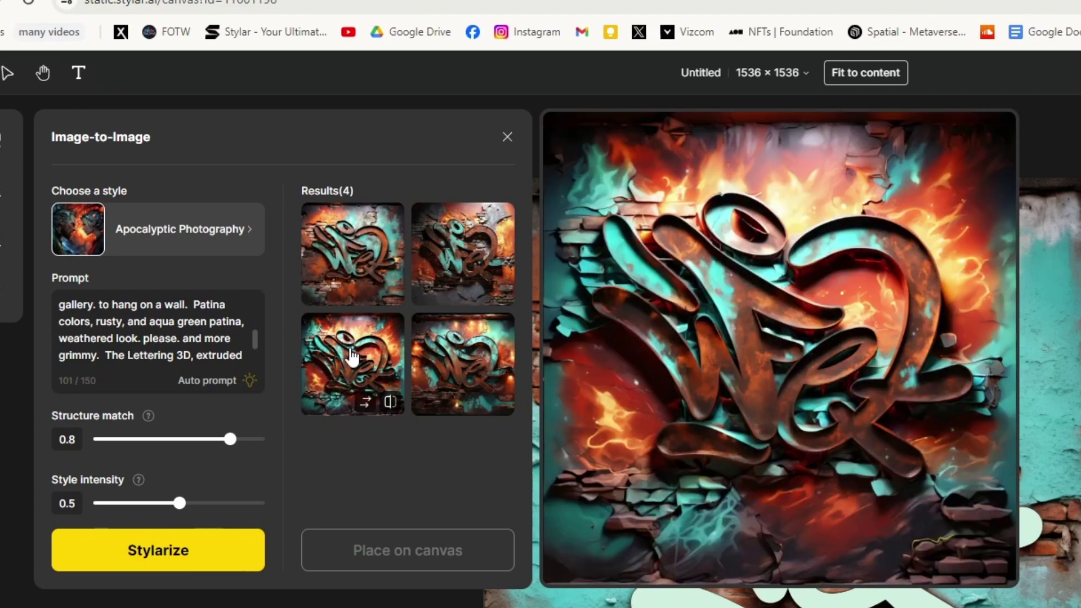
{"action": "mouse_move", "coordinate": [456, 369]}
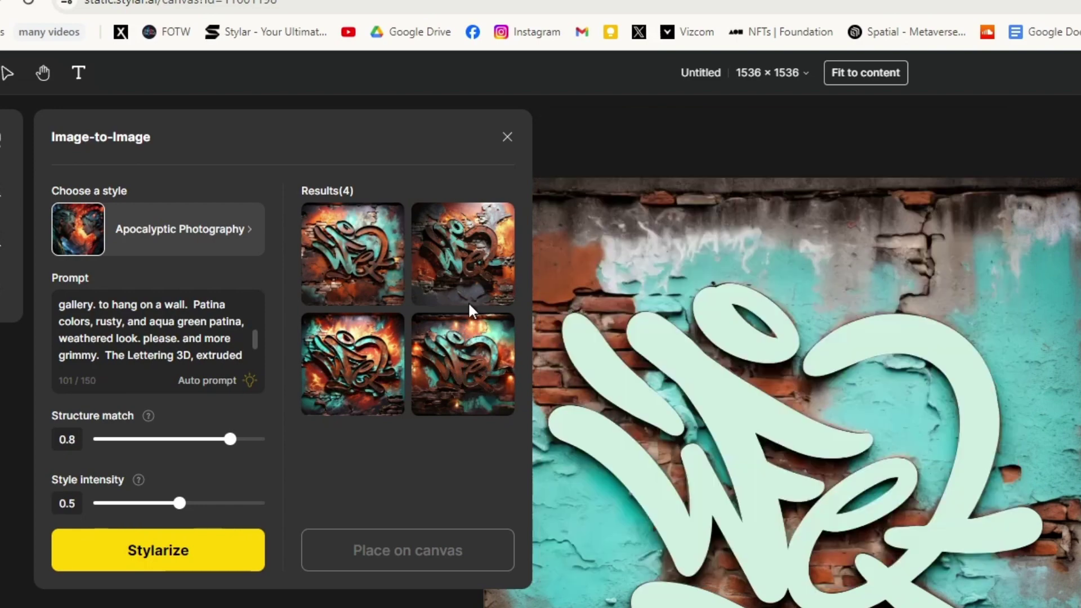
{"action": "mouse_move", "coordinate": [460, 262]}
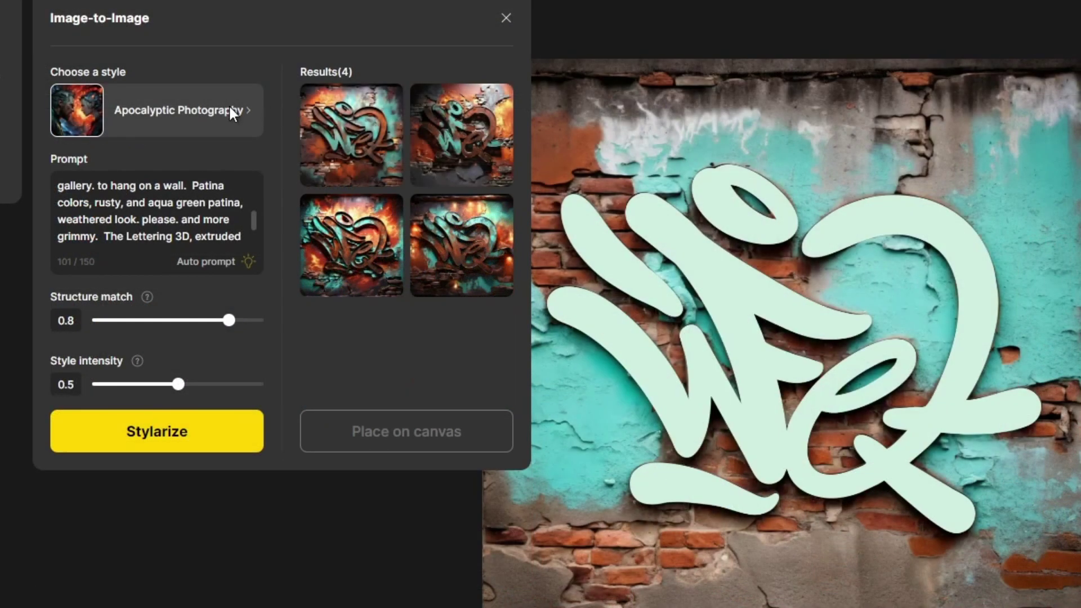
Browse further styles and compare the new results with the earlier artwork on Layers 14 and 15, hiding both layers again
{"action": "left_click", "coordinate": [171, 112]}
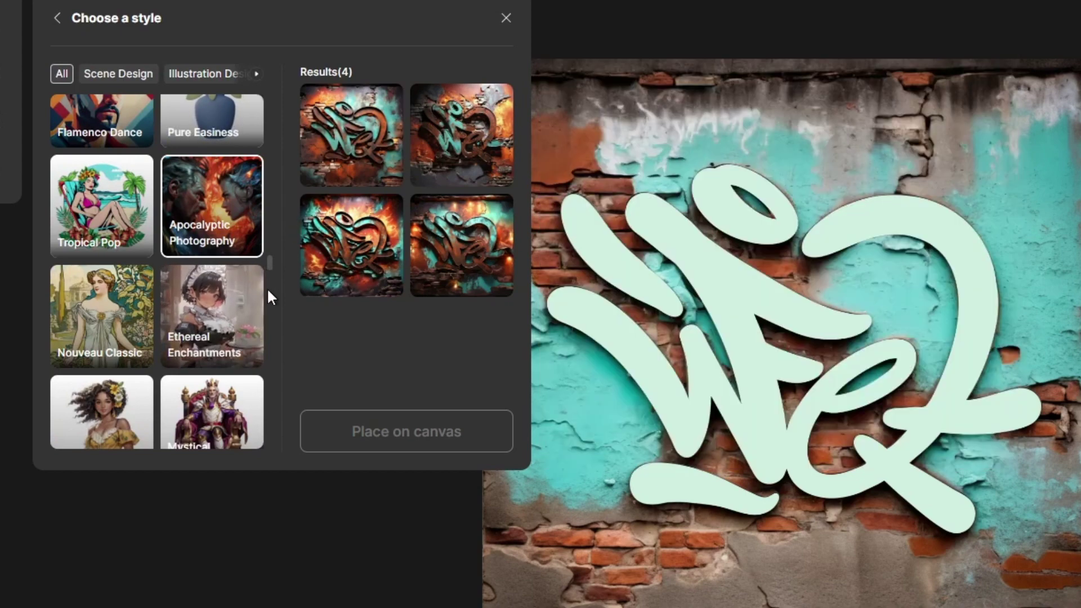
{"action": "left_click_drag", "start_coordinate": [269, 259], "coordinate": [276, 294]}
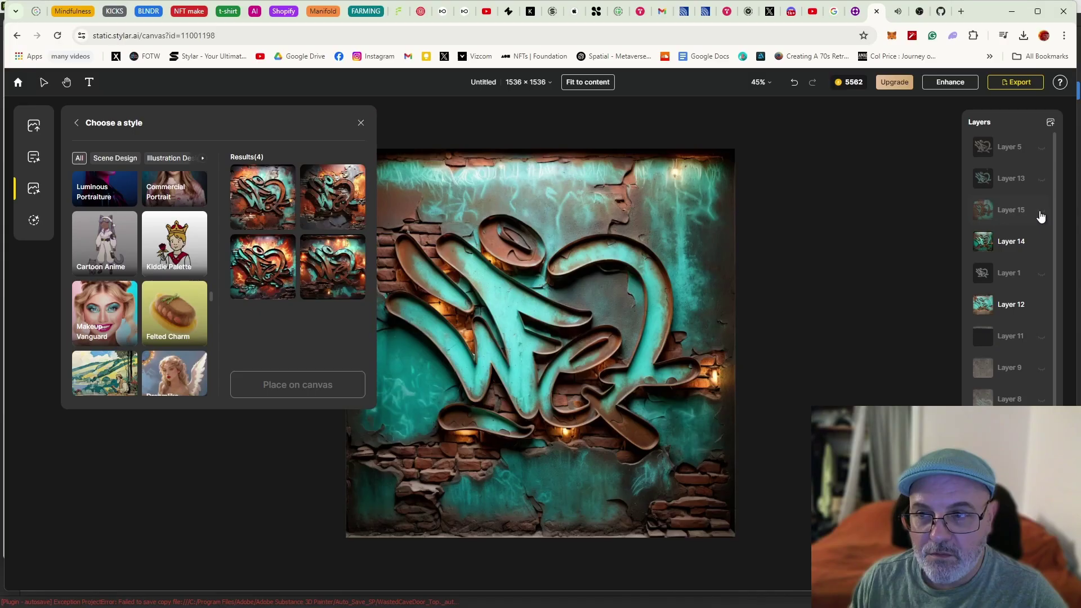
{"action": "left_click", "coordinate": [1040, 210]}
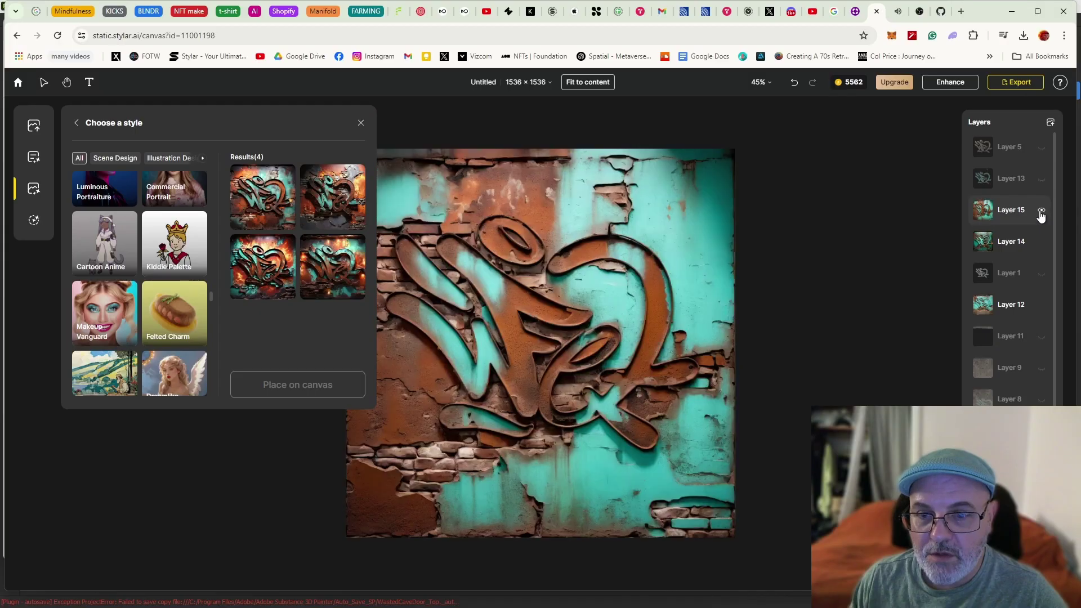
{"action": "left_click", "coordinate": [1036, 212]}
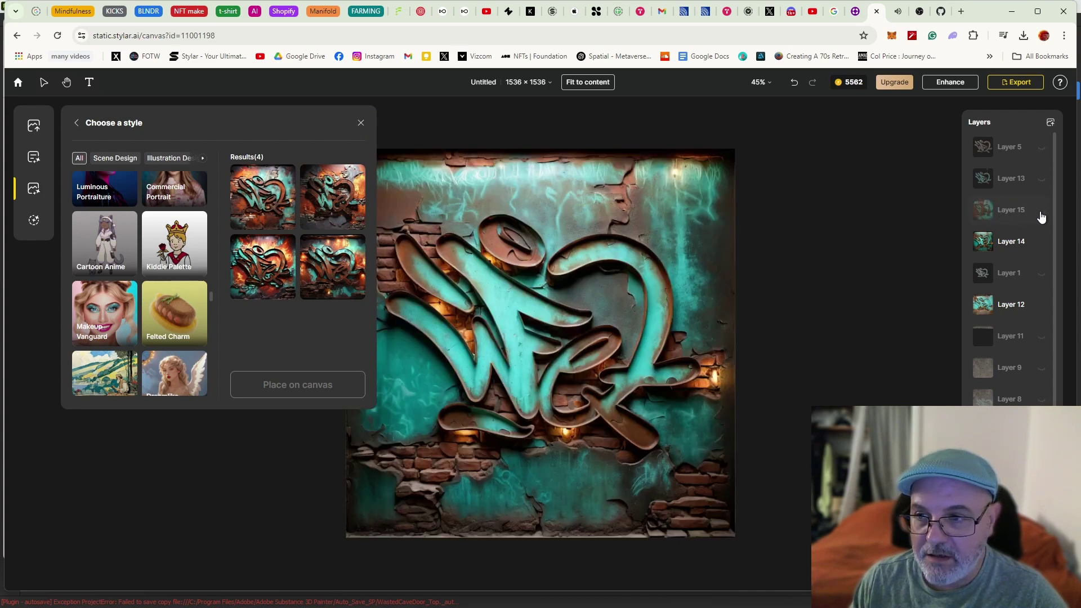
{"action": "left_click", "coordinate": [1041, 241]}
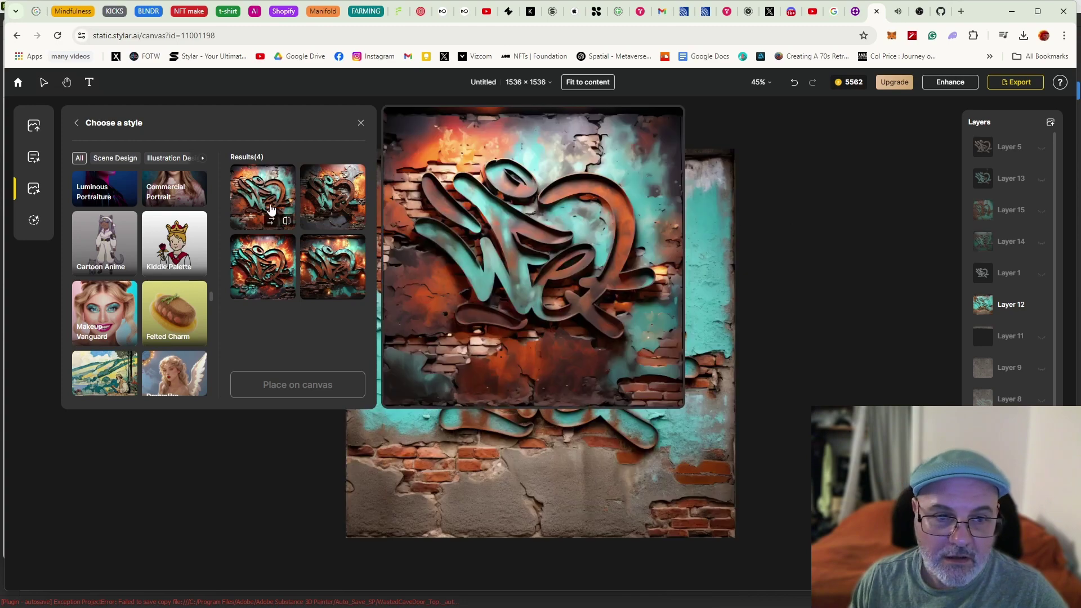
{"action": "mouse_move", "coordinate": [318, 219]}
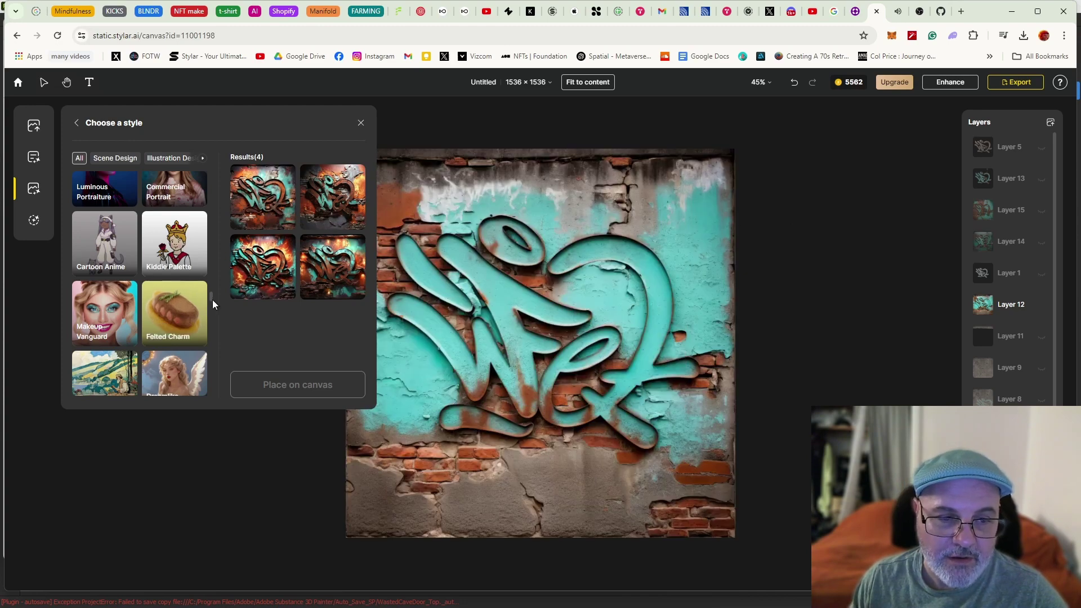
Generate Image-to-Image results in the Luminous Portraiture style with Layer 1 shown, structure match 0.9 and style intensity 0.7
{"action": "mouse_move", "coordinate": [211, 296]}
{"action": "left_mouse_down"}
{"action": "mouse_move", "coordinate": [212, 329]}
{"action": "mouse_move", "coordinate": [197, 195]}
{"action": "left_mouse_up"}
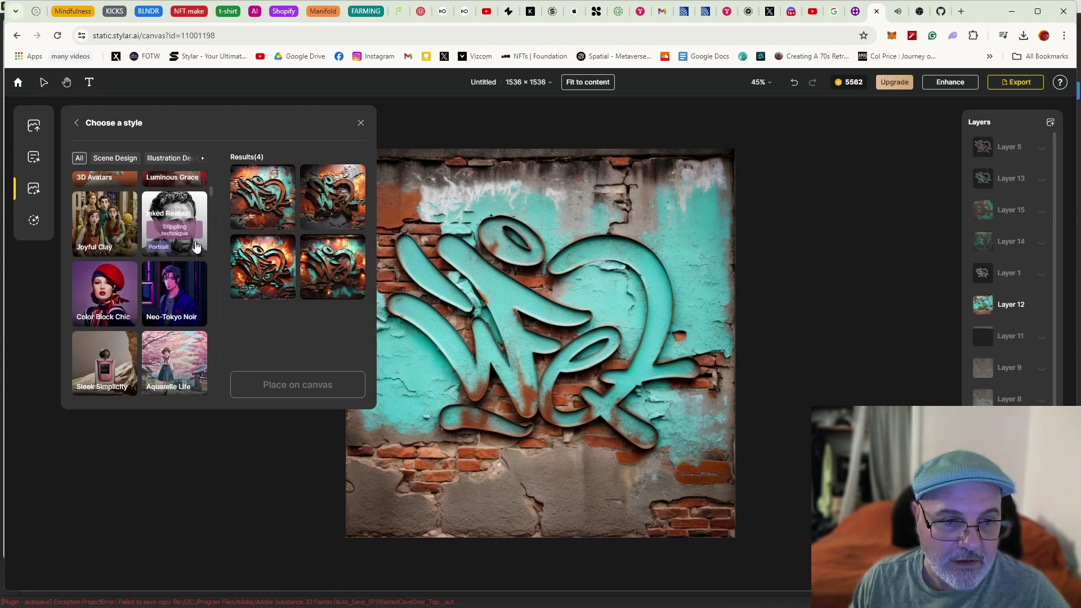
{"action": "left_click_drag", "start_coordinate": [209, 191], "coordinate": [218, 255]}
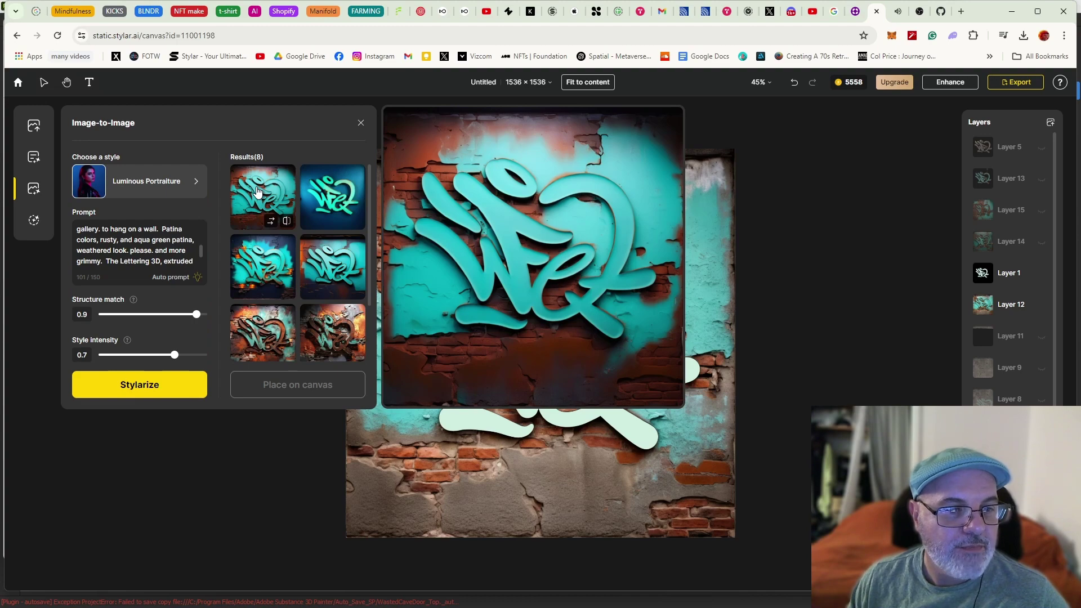
Review the Luminous Portraiture results, choose the Graffiti Splash style and generate new results with structure match 0.9 and style intensity 0.7
{"action": "mouse_move", "coordinate": [326, 200]}
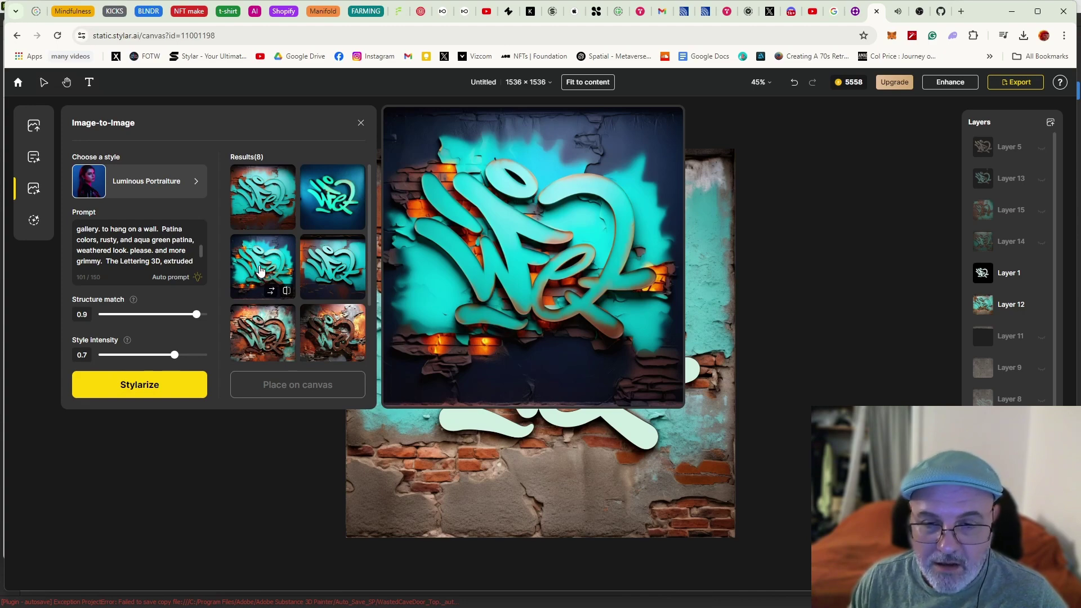
{"action": "left_click", "coordinate": [176, 179]}
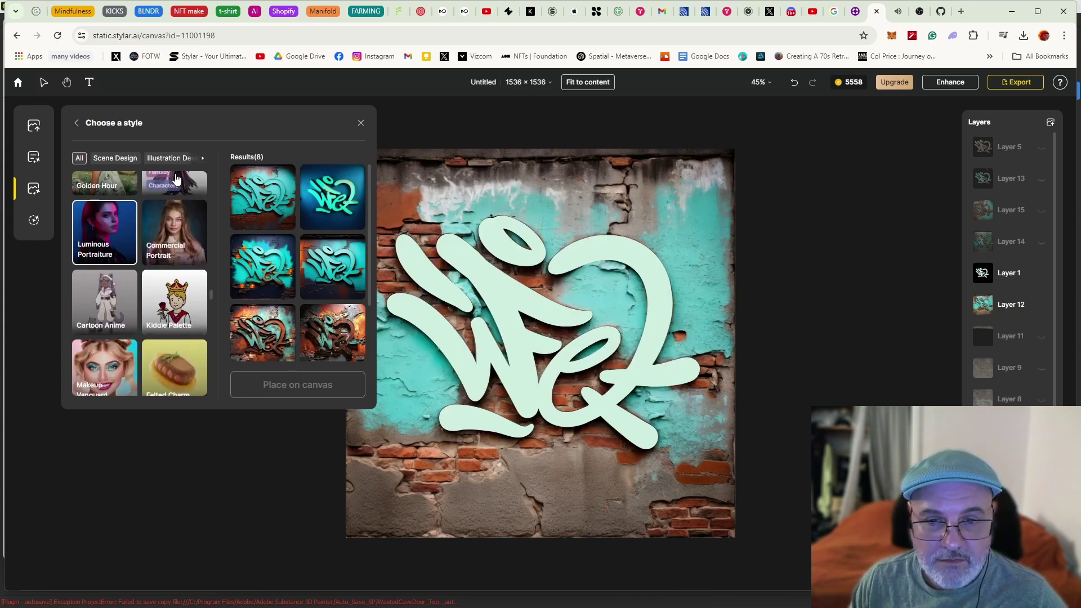
{"action": "scroll", "coordinate": [177, 274], "scroll_direction": "down", "scroll_amount": 4}
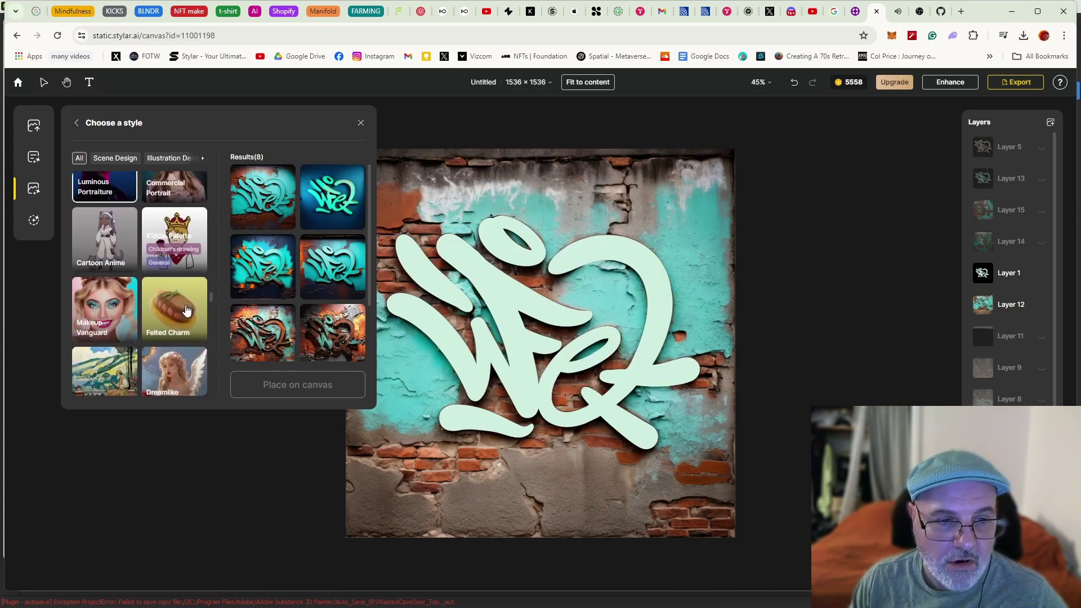
{"action": "scroll", "coordinate": [211, 313], "scroll_direction": "down", "scroll_amount": 6}
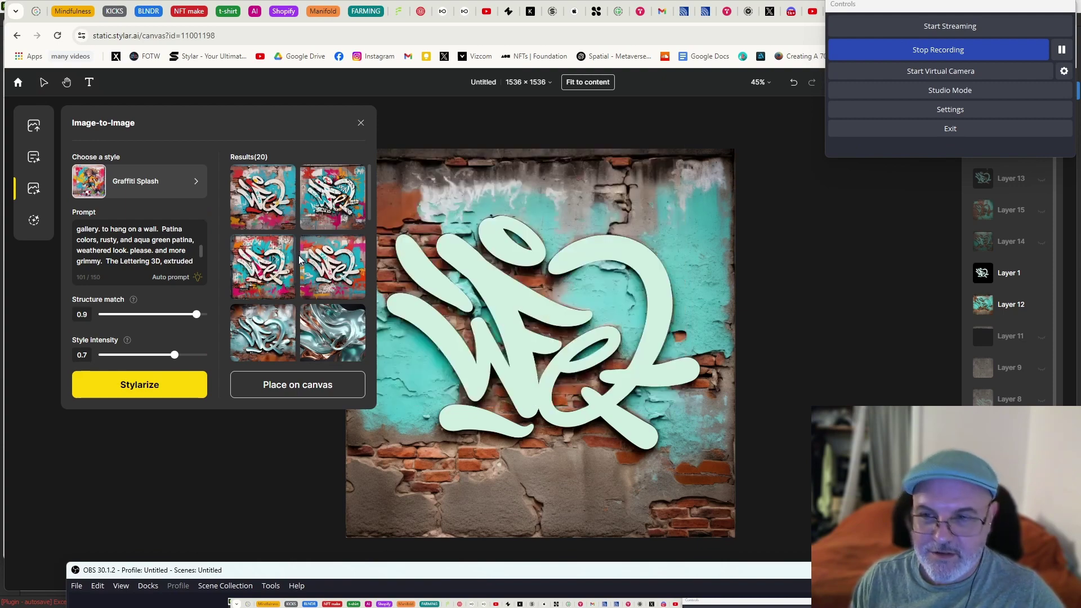
Preview the Graffiti Splash results and place the white-lettered version on a multicoloured wall onto the canvas
{"action": "mouse_move", "coordinate": [307, 263]}
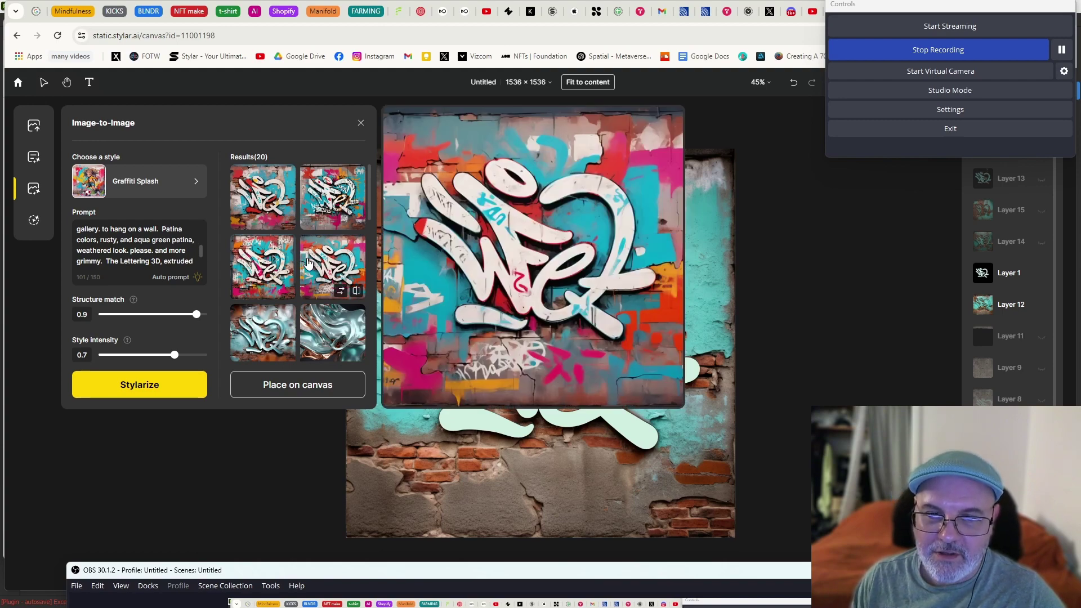
{"action": "mouse_move", "coordinate": [324, 218]}
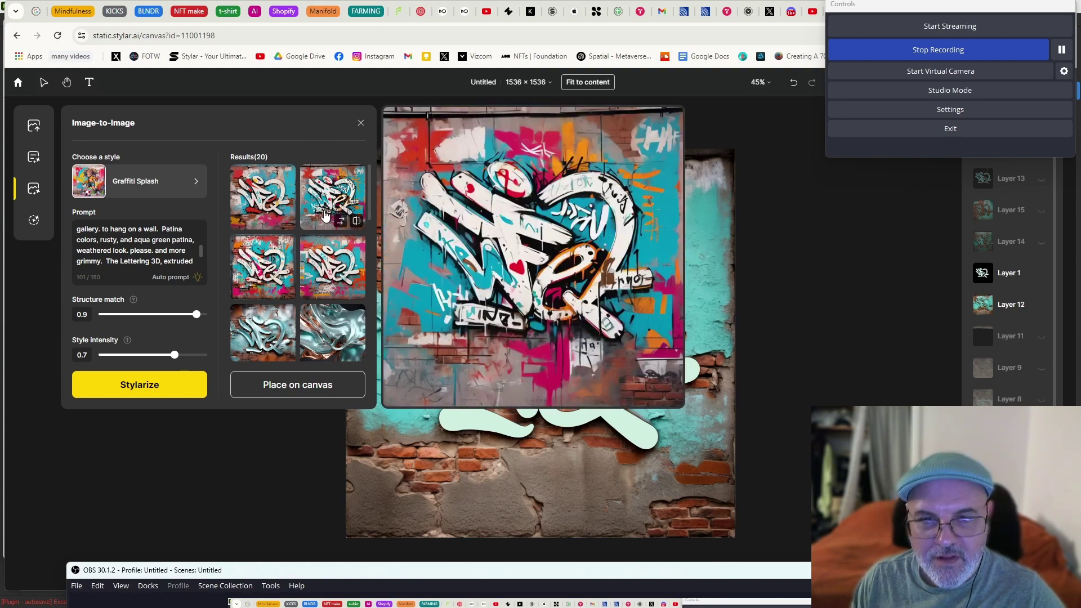
{"action": "mouse_move", "coordinate": [291, 212]}
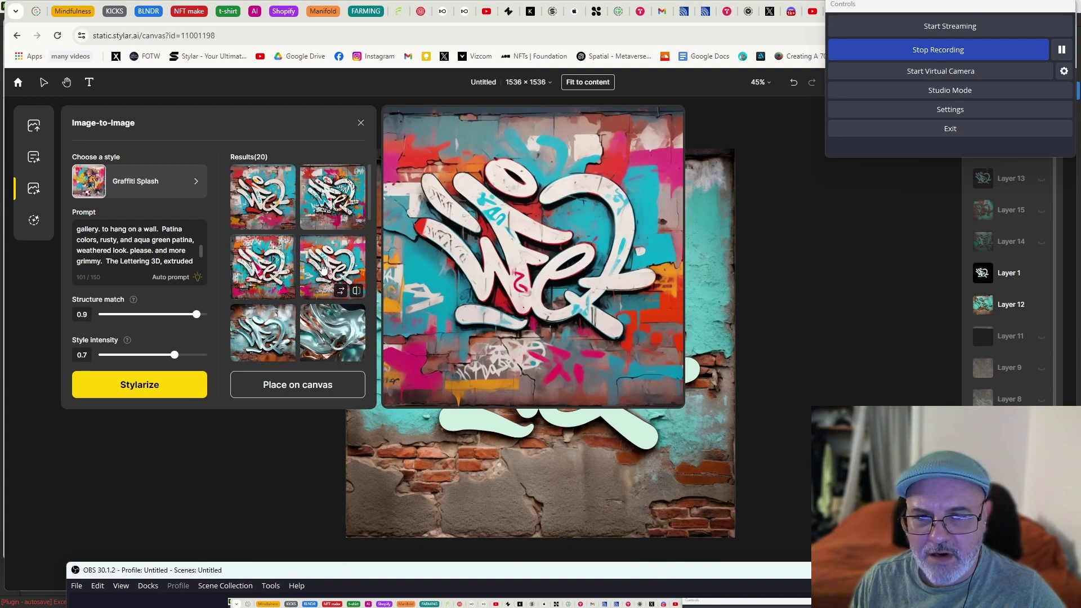
{"action": "left_click", "coordinate": [322, 268]}
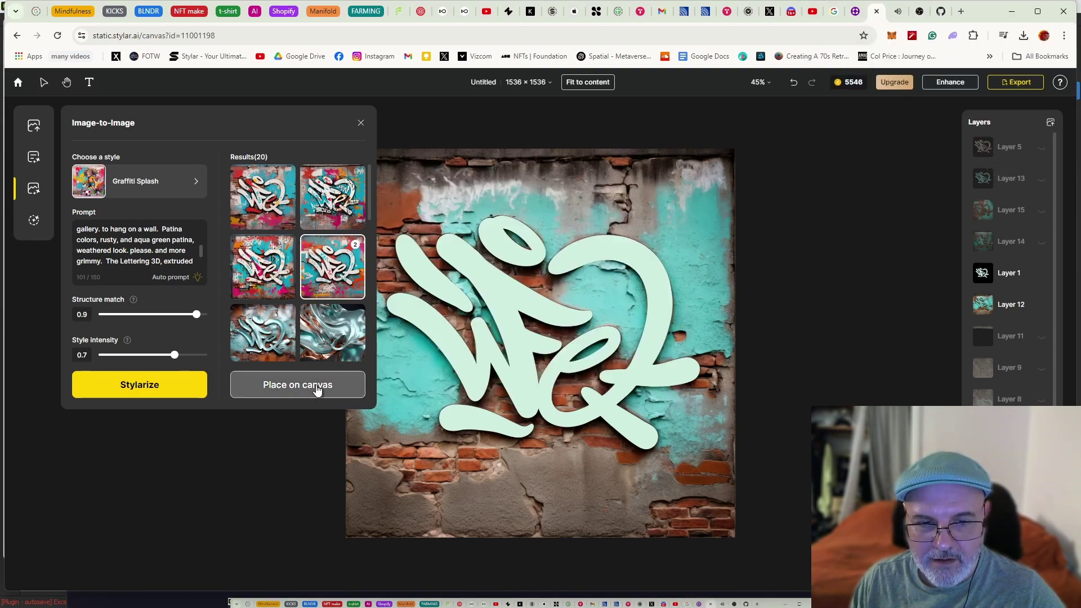
{"action": "left_click", "coordinate": [297, 385]}
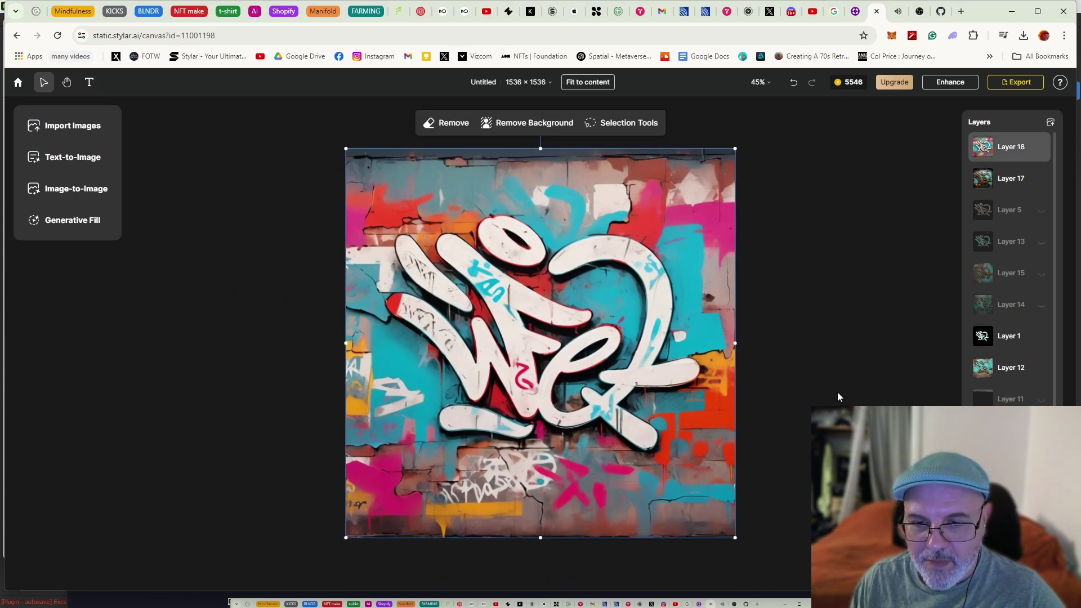
Hide Layer 18 with the Graffiti Splash artwork
{"action": "left_click", "coordinate": [833, 376]}
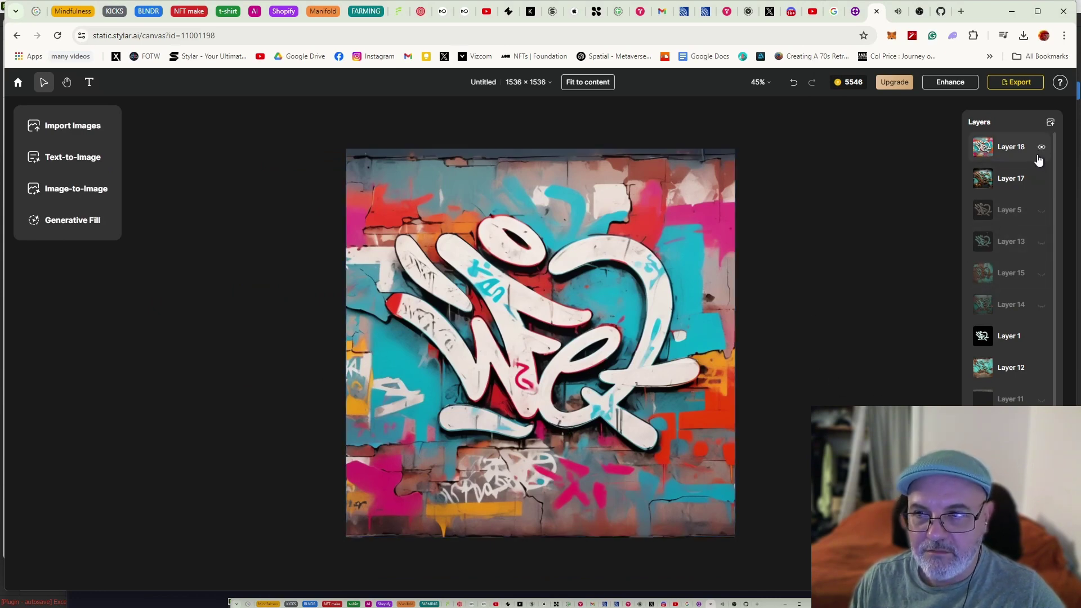
{"action": "left_click", "coordinate": [1030, 149]}
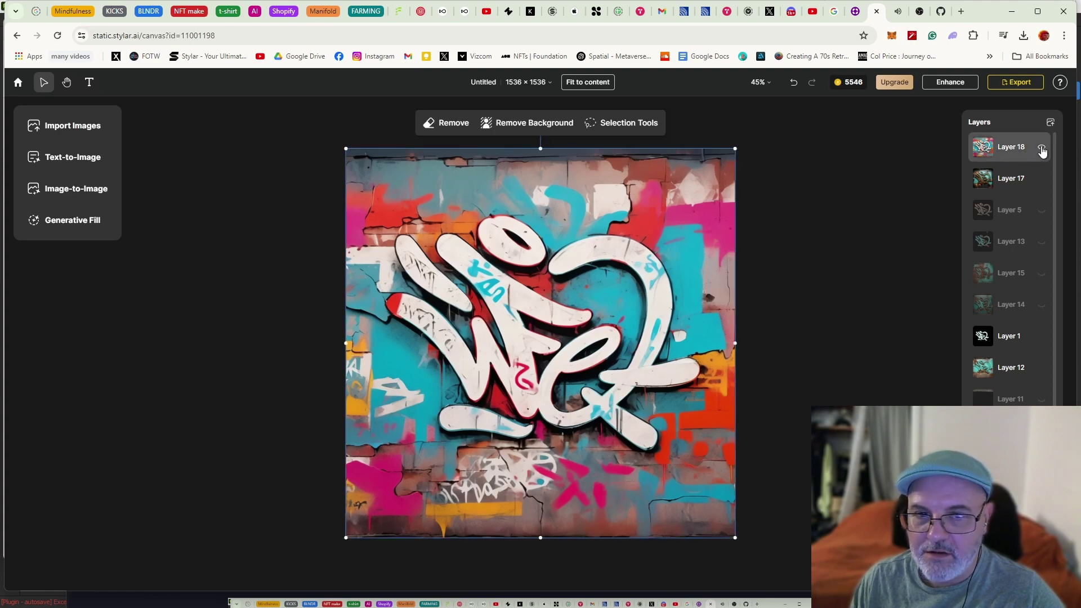
{"action": "left_click", "coordinate": [1042, 149]}
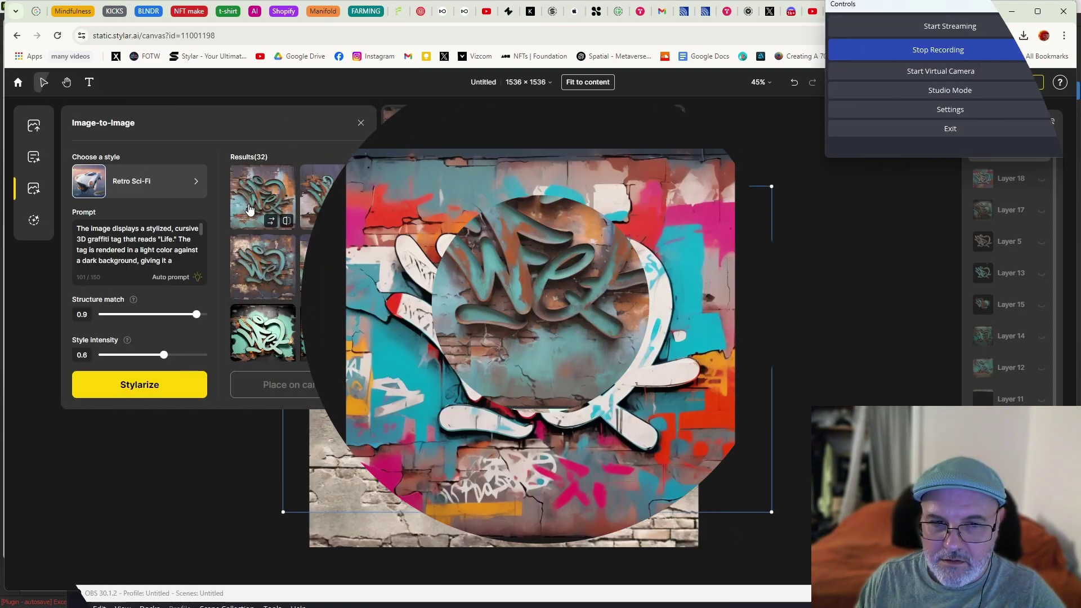
Place the chosen Retro Sci-Fi patina result on the canvas and compare it with the flat lettering beneath by hiding and showing it
{"action": "left_click", "coordinate": [274, 386]}
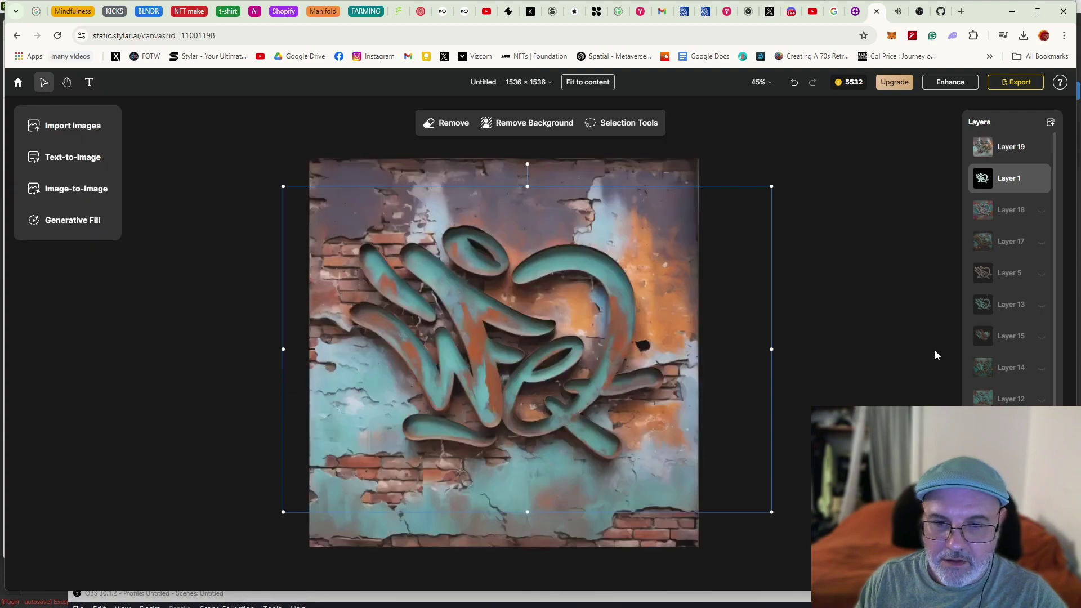
{"action": "left_click", "coordinate": [1040, 149]}
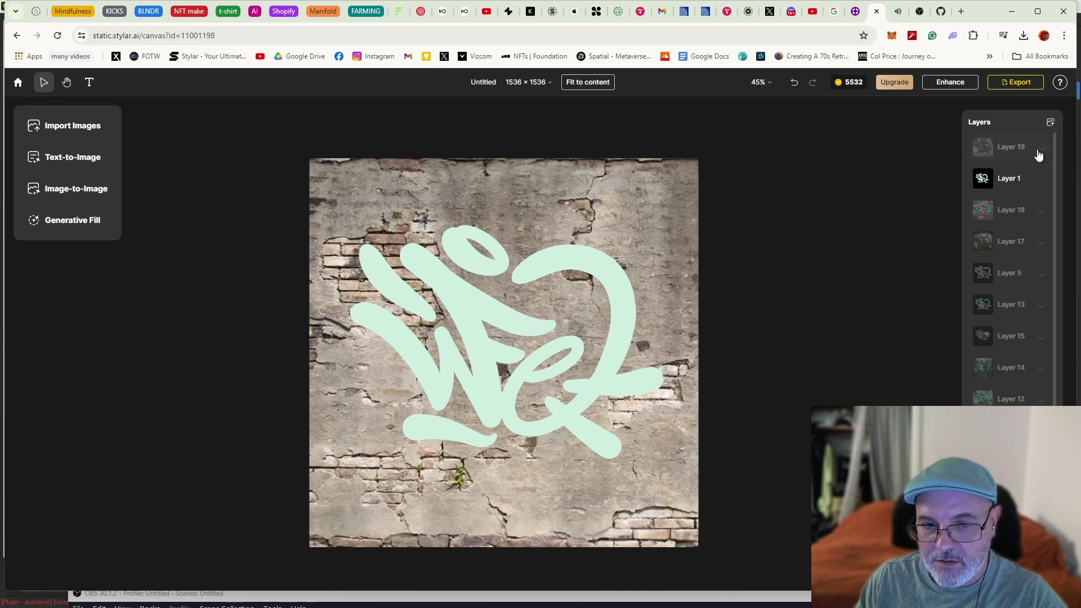
{"action": "left_click", "coordinate": [1040, 149]}
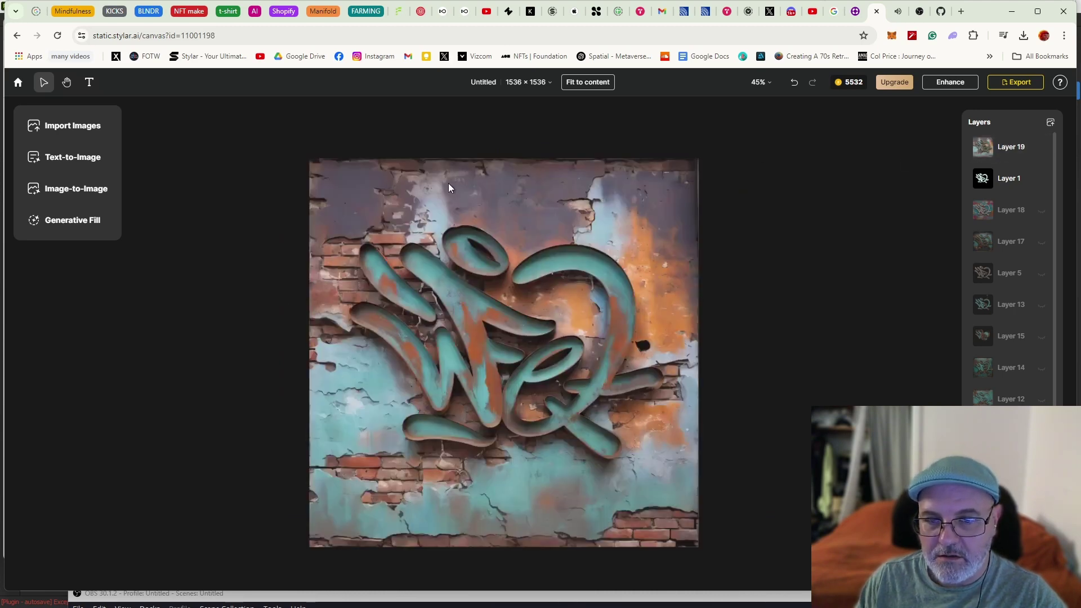
Move Layer 1's flat lettering above Layer 19, and check the export options without downloading
{"action": "left_click", "coordinate": [549, 253]}
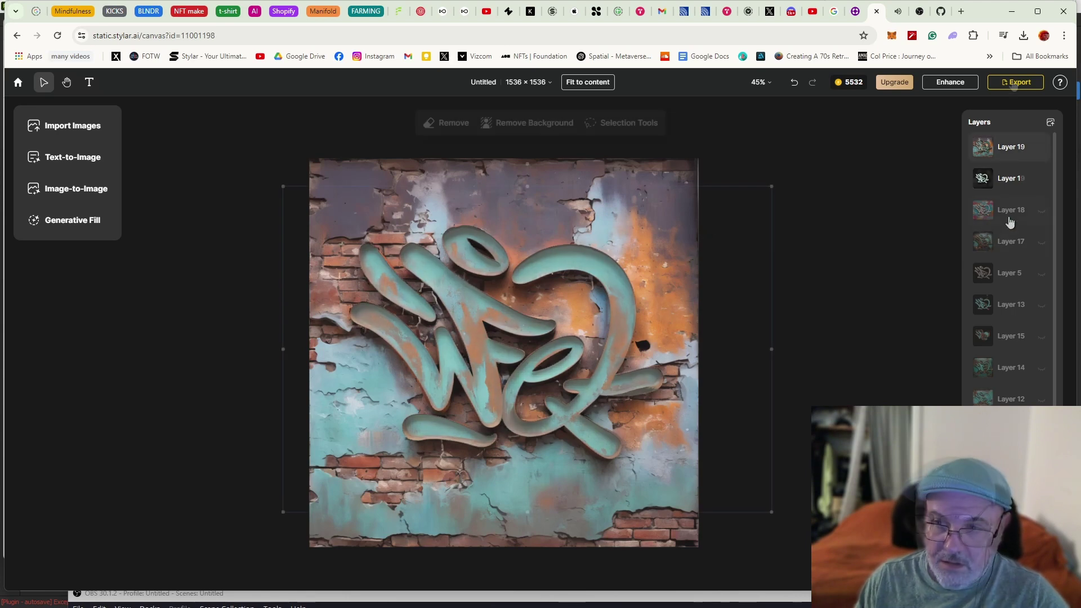
{"action": "left_click", "coordinate": [1010, 84]}
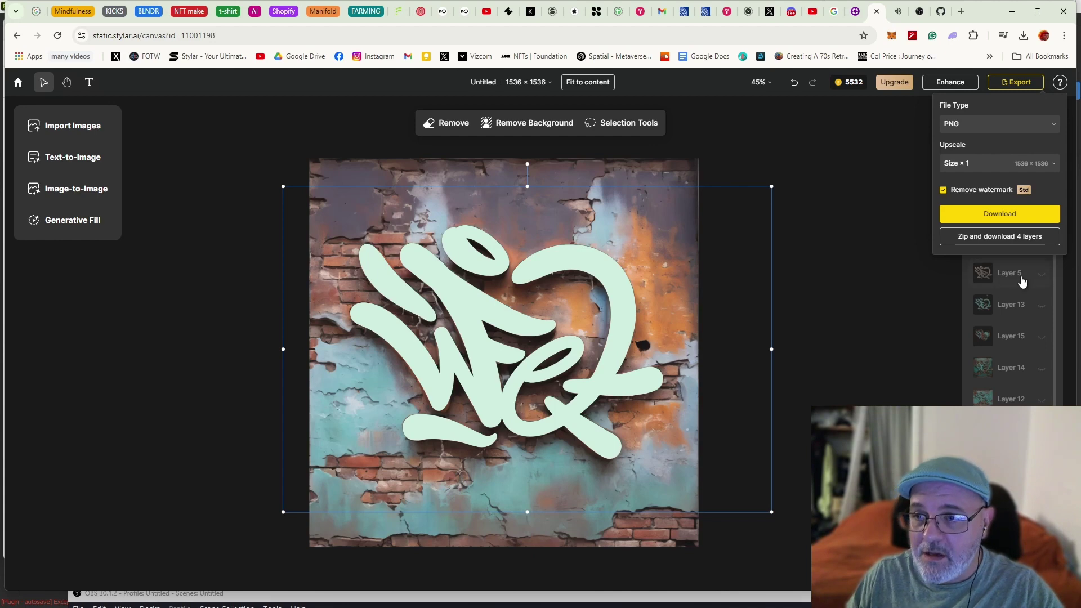
{"action": "left_click", "coordinate": [714, 84]}
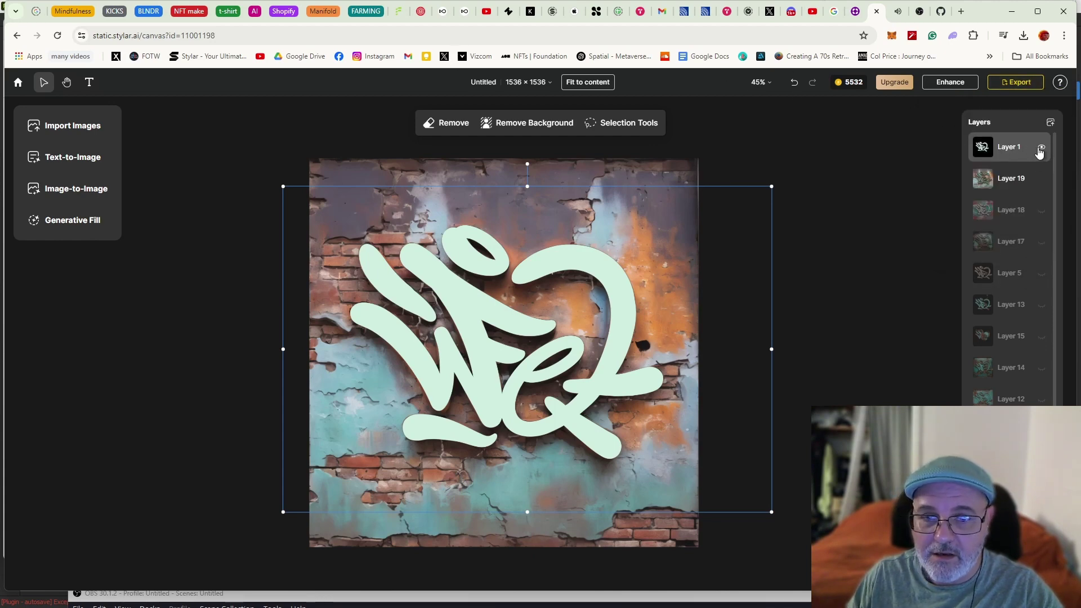
Hide the flat lettering on Layer 1 and the patina artwork on Layer 19
{"action": "left_click", "coordinate": [1041, 148]}
{"action": "left_click", "coordinate": [1040, 148]}
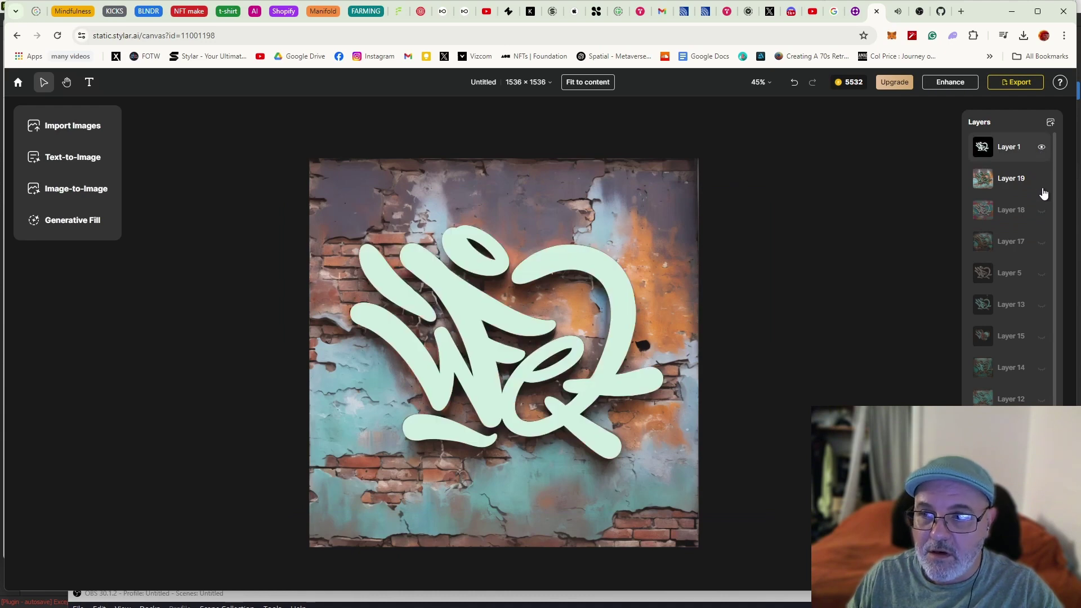
{"action": "left_click", "coordinate": [1042, 179]}
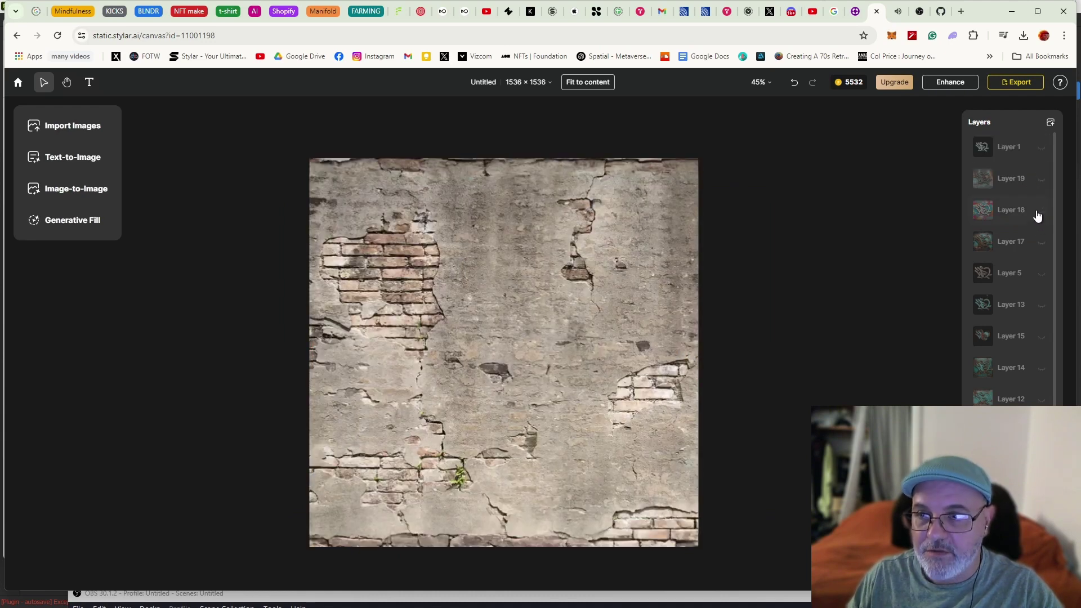
Review the Graffiti Splash artwork on Layer 18, hide it again, and show Layers 13, 14 and 15 together
{"action": "left_click", "coordinate": [1040, 224]}
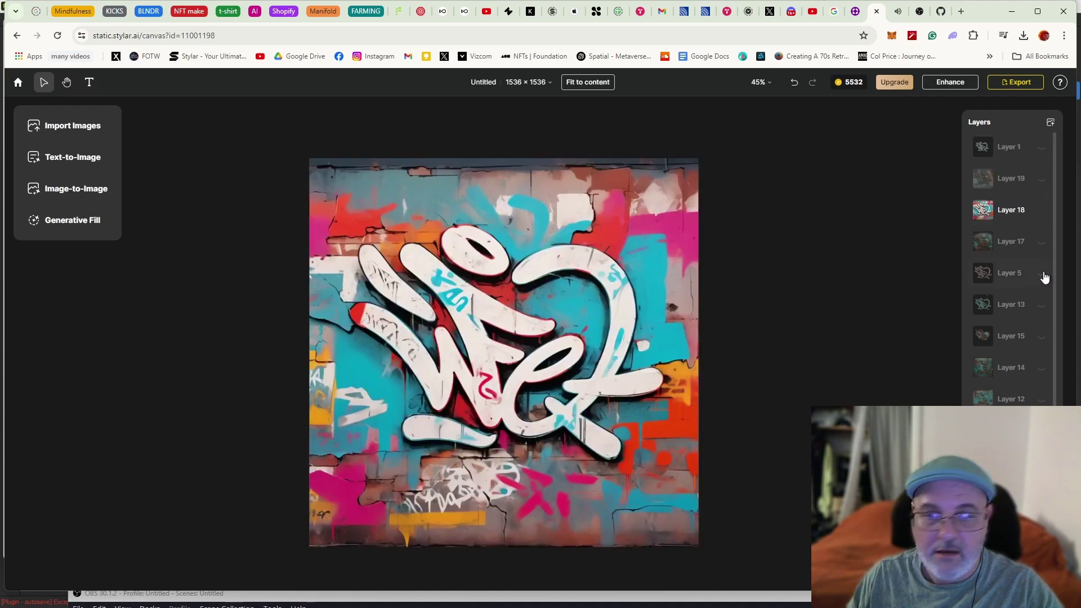
{"action": "left_click", "coordinate": [1042, 232]}
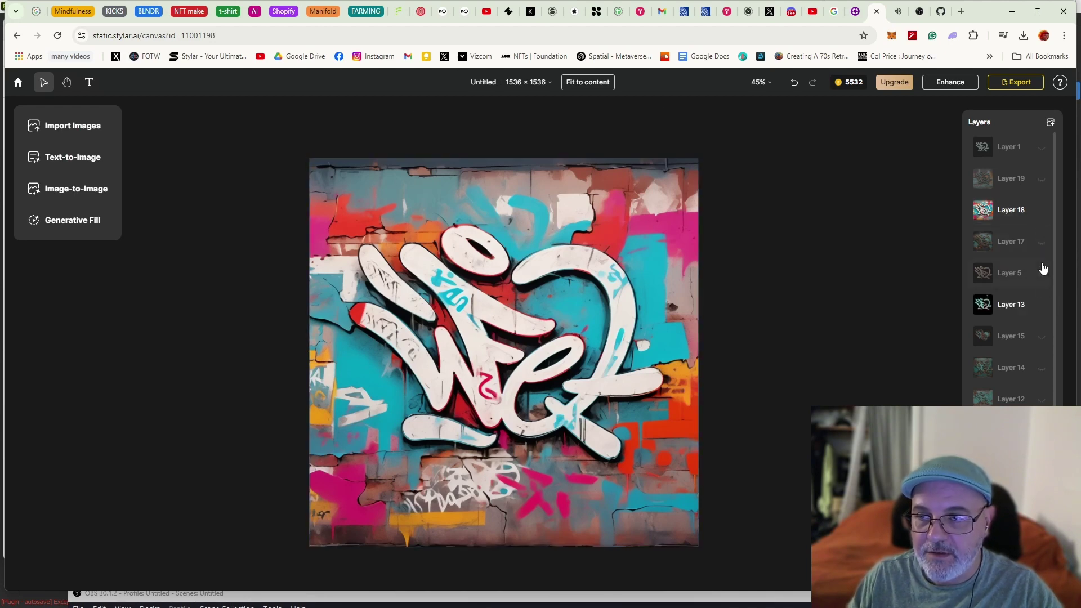
{"action": "left_click", "coordinate": [1042, 304]}
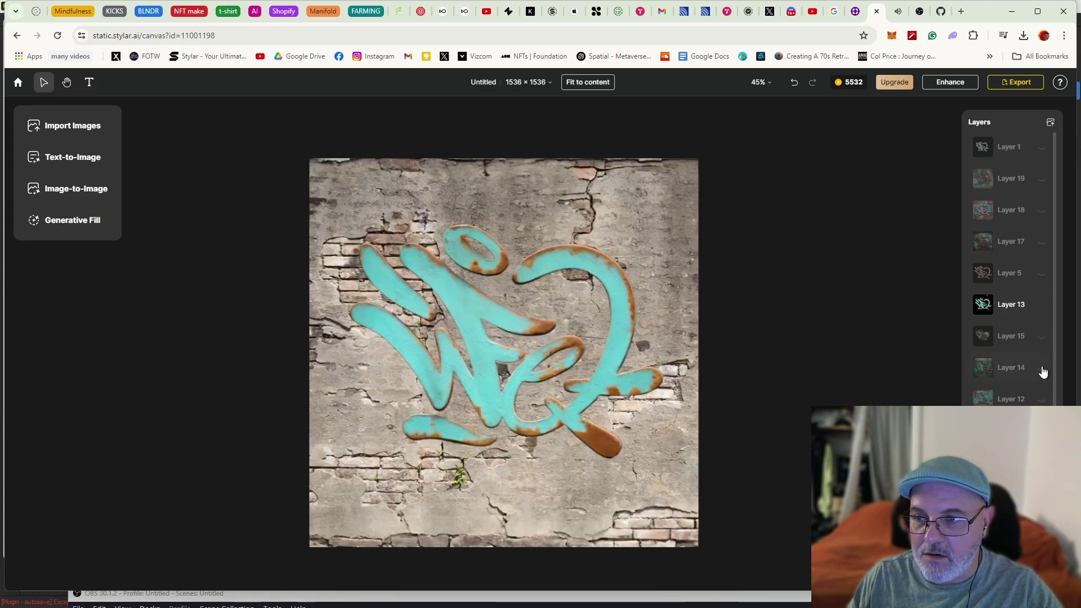
{"action": "left_click", "coordinate": [1042, 369]}
{"action": "left_click", "coordinate": [1040, 338]}
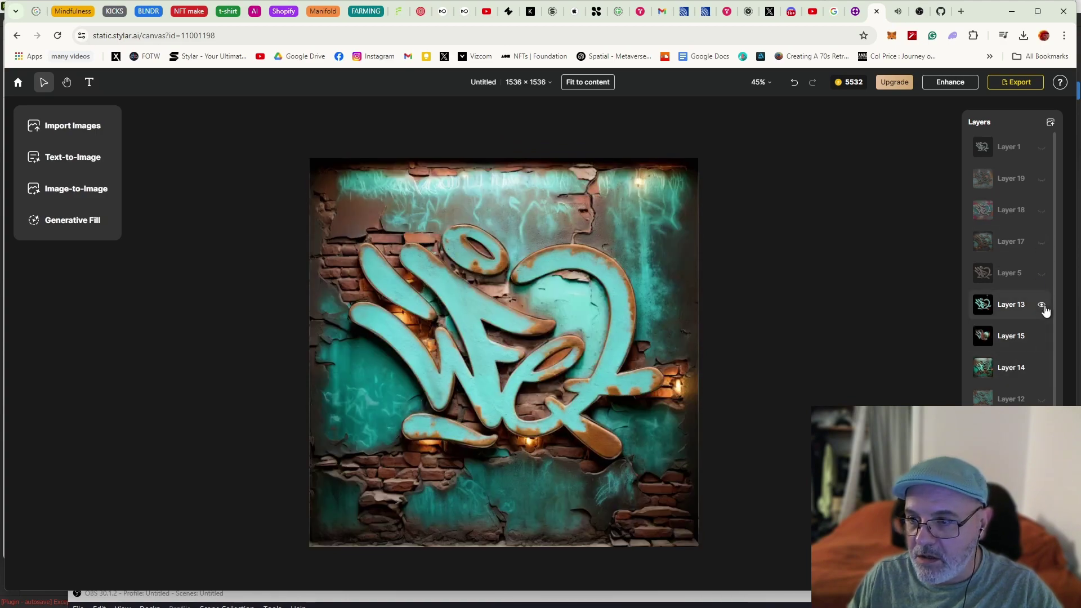